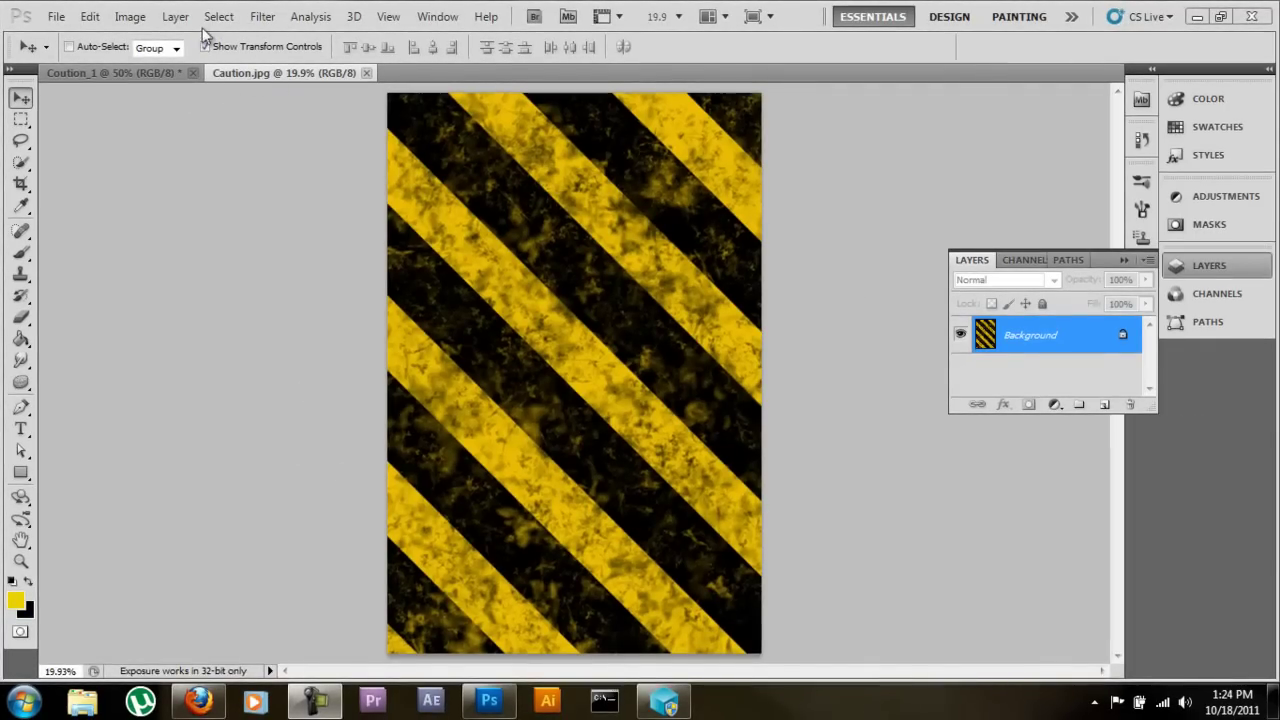
Check the pixel dimensions of the finished Caution.jpg image without changing its size.
{"action": "left_click", "coordinate": [133, 17]}
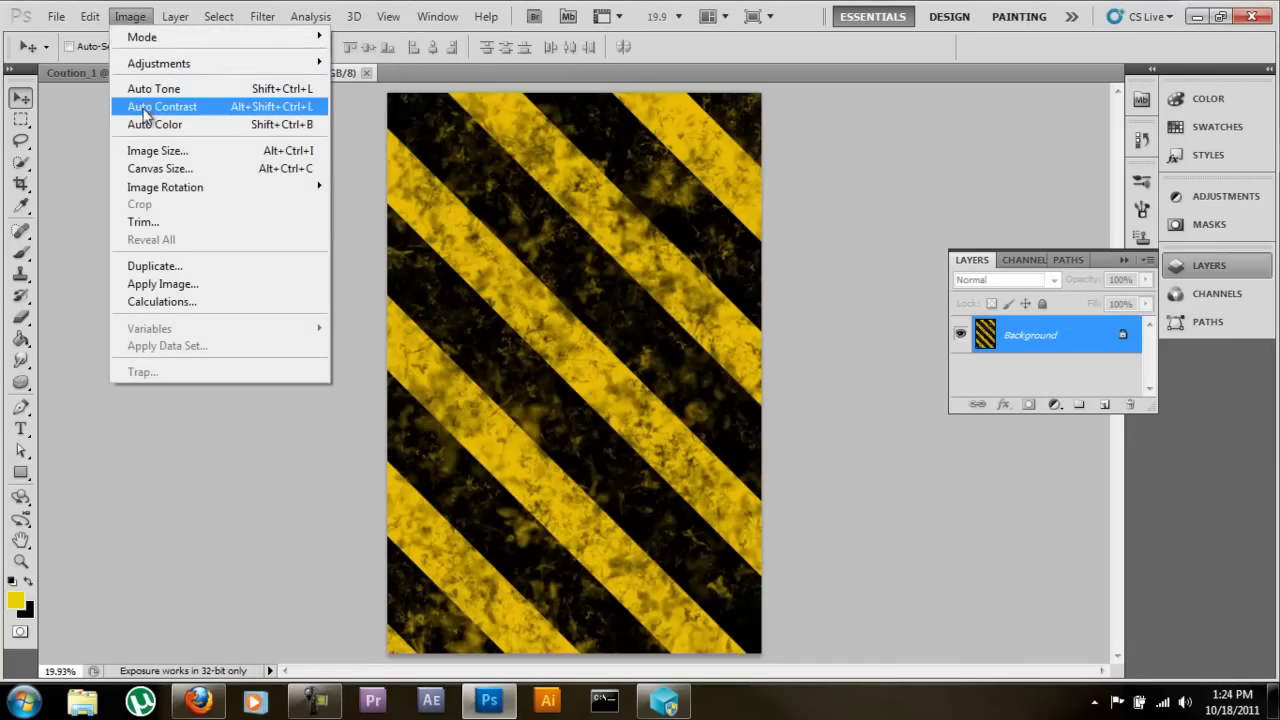
{"action": "left_click", "coordinate": [148, 151]}
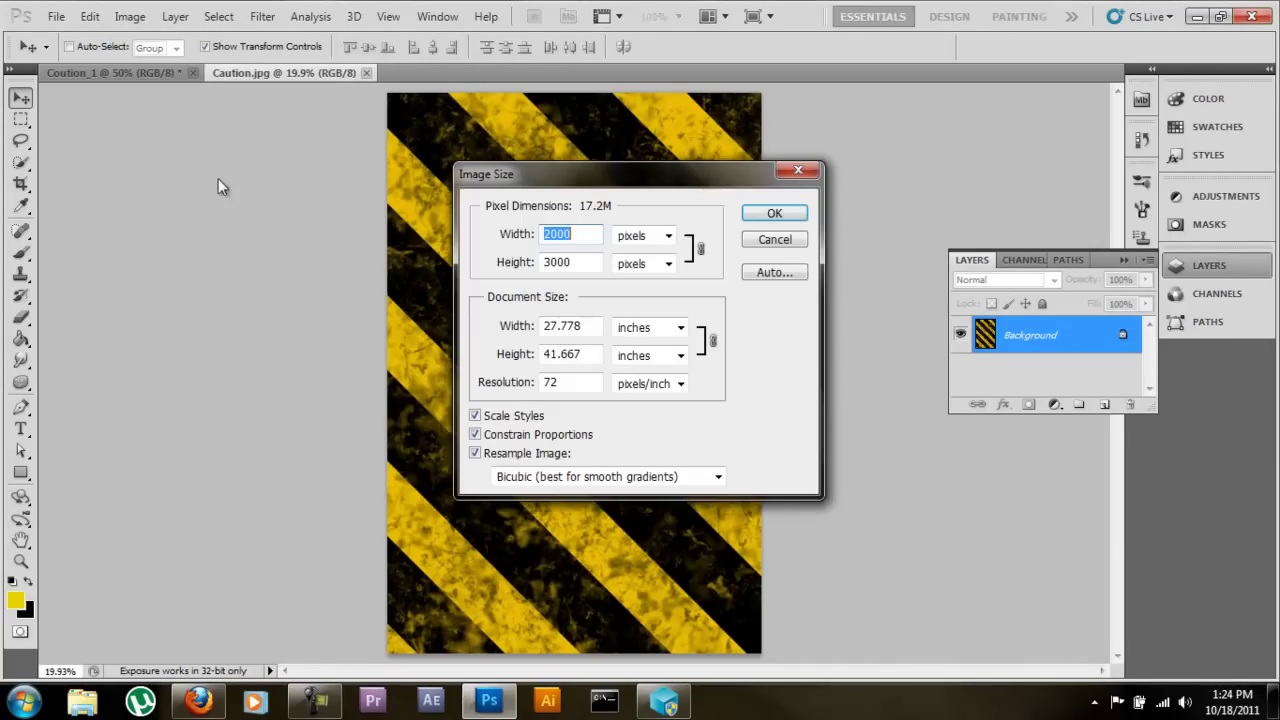
{"action": "left_click", "coordinate": [793, 178]}
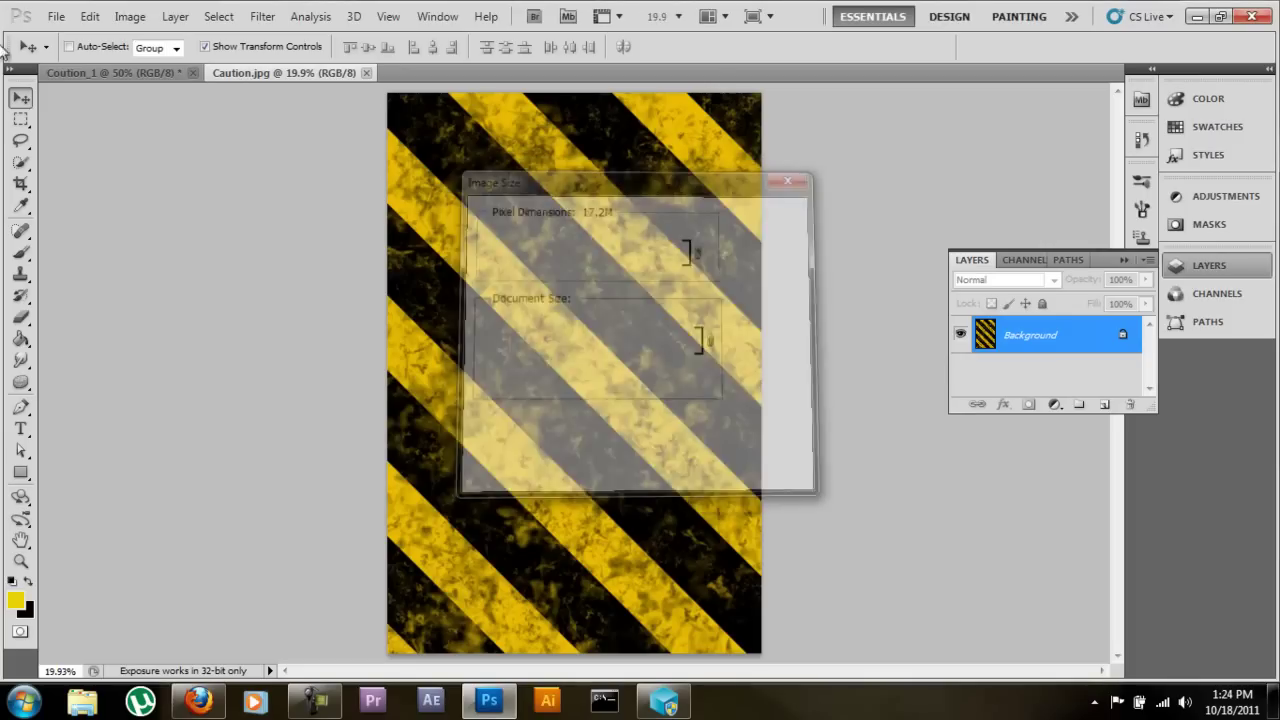
Close the existing Coution_1 document and create a new 2000 by 3000 pixel document named Coution_1.
{"action": "left_click", "coordinate": [193, 73]}
{"action": "left_click", "coordinate": [652, 275]}
{"action": "left_click", "coordinate": [56, 17]}
{"action": "left_click", "coordinate": [60, 33]}
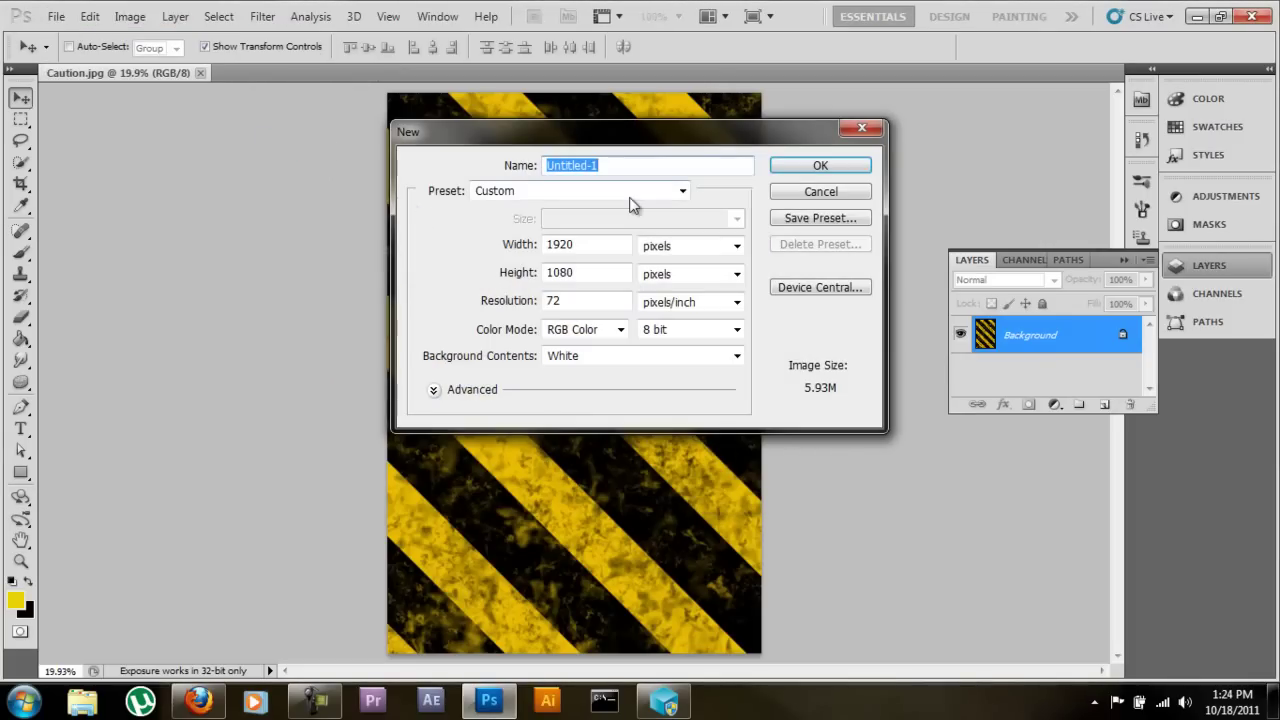
{"action": "type", "text": "Coution_1"}
{"action": "double_click", "coordinate": [608, 244]}
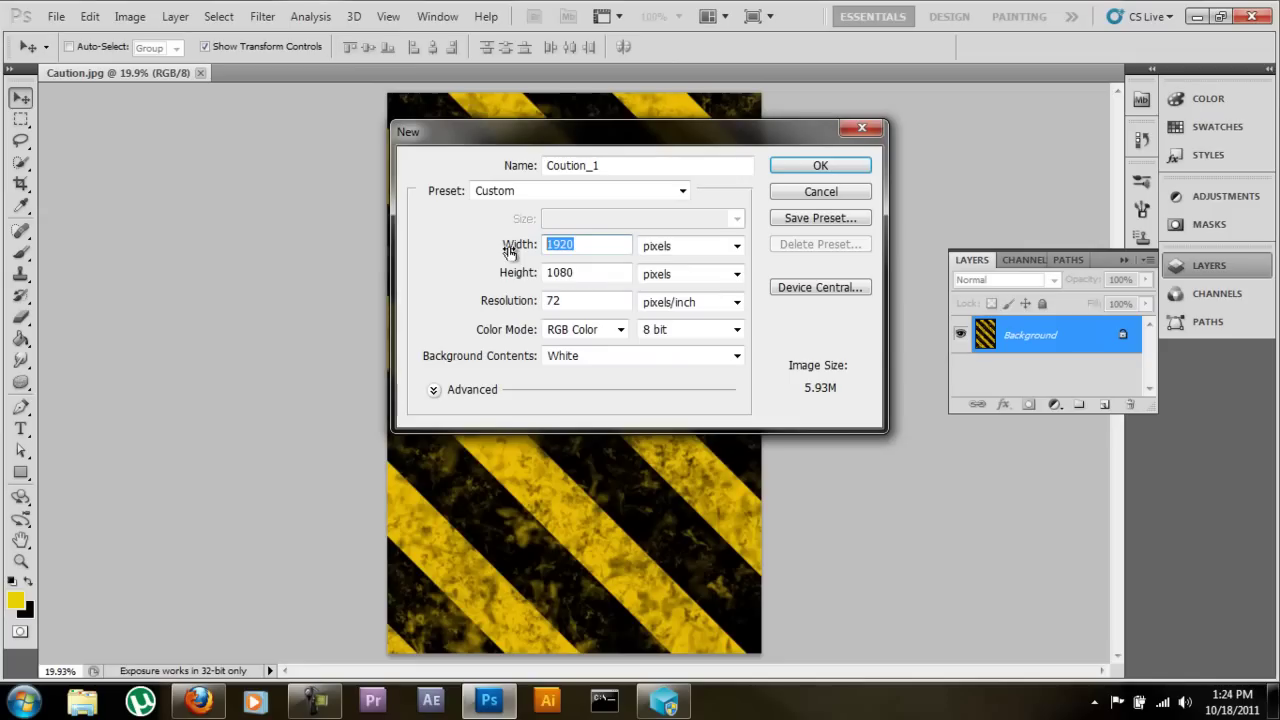
{"action": "type", "text": "2000"}
{"action": "double_click", "coordinate": [579, 277]}
{"action": "type", "text": "3000"}
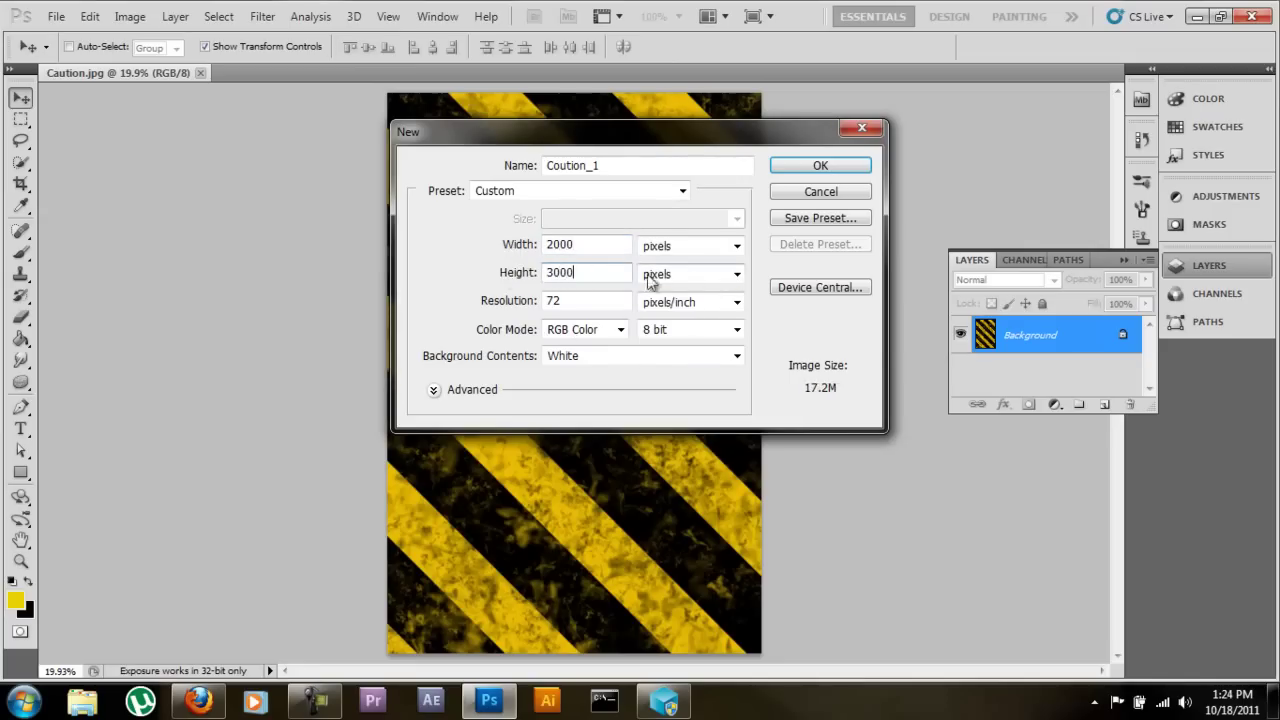
{"action": "left_click", "coordinate": [816, 165]}
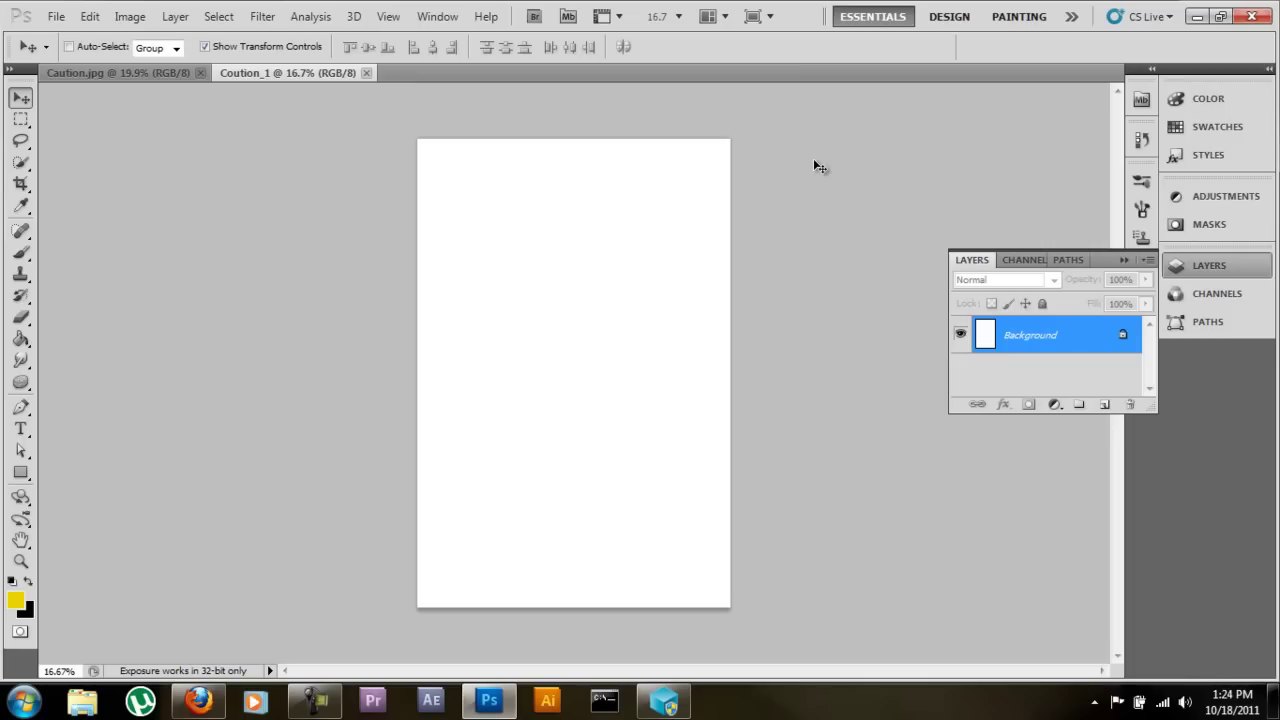
Draw a black rectangle shape that covers the entire canvas and slightly overlaps its edges.
{"action": "key", "text": "ctrl+plus"}
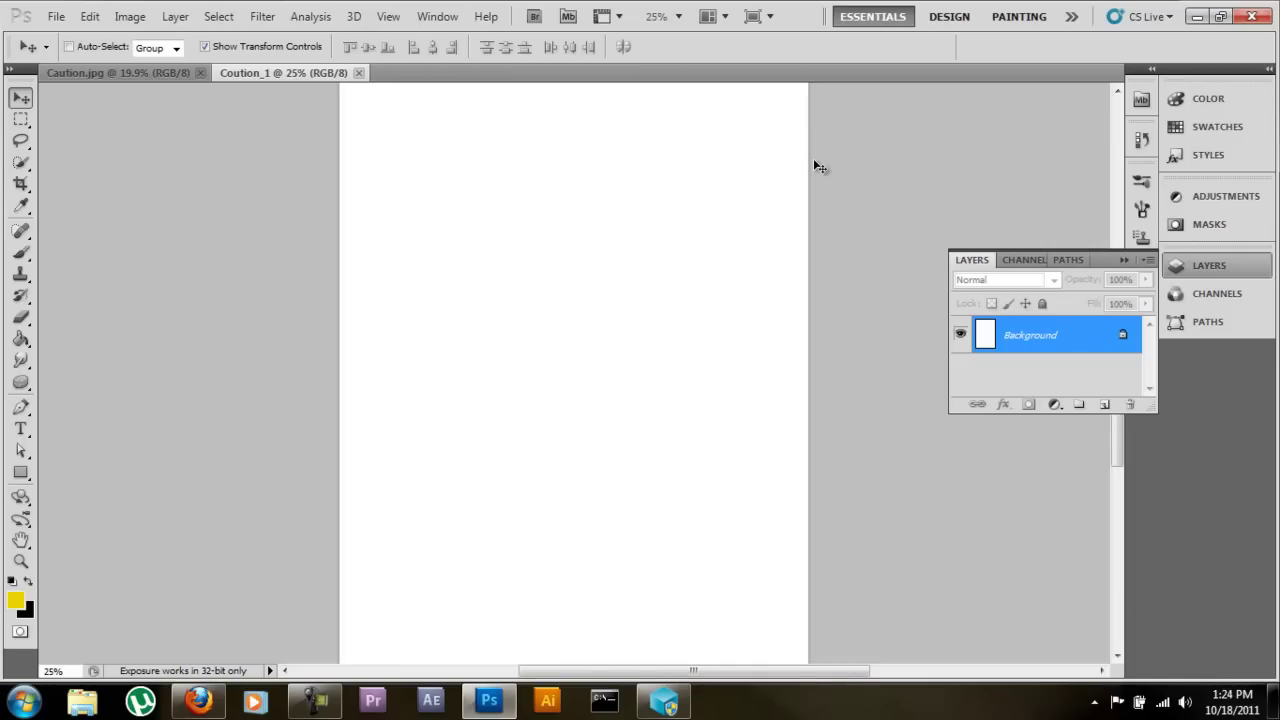
{"action": "key", "text": "ctrl+minus"}
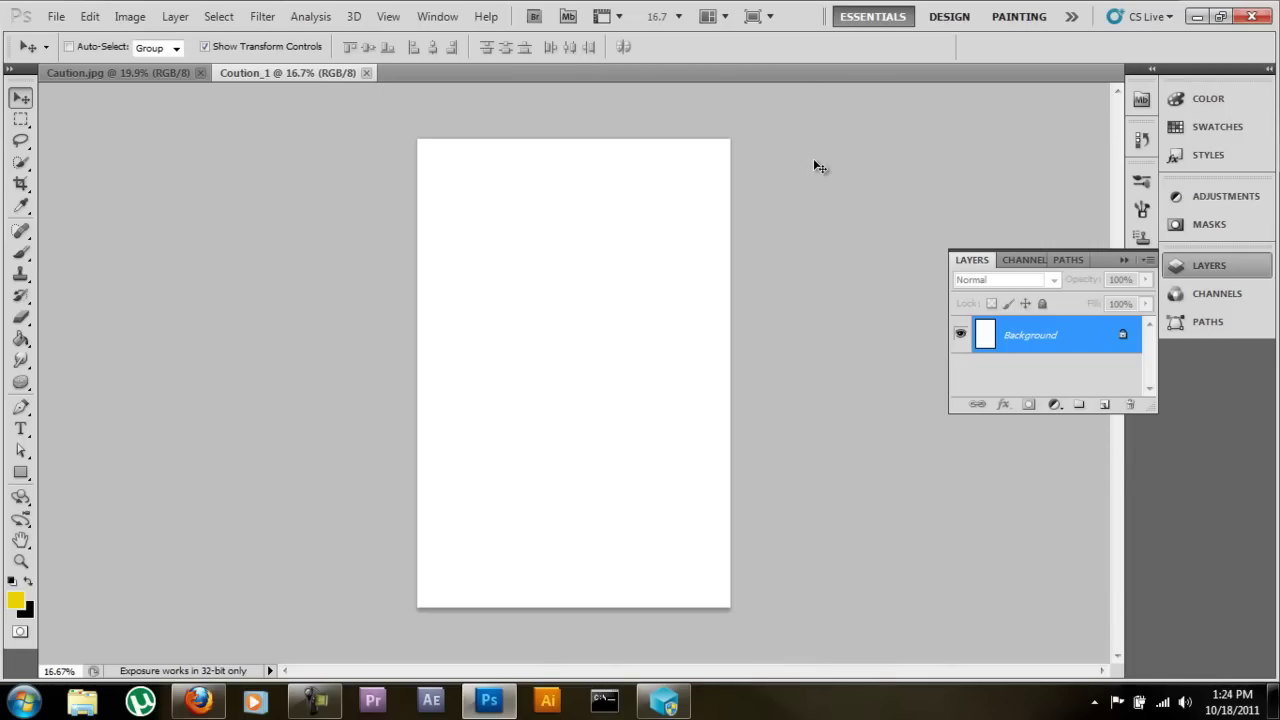
{"action": "key", "text": "ctrl+0"}
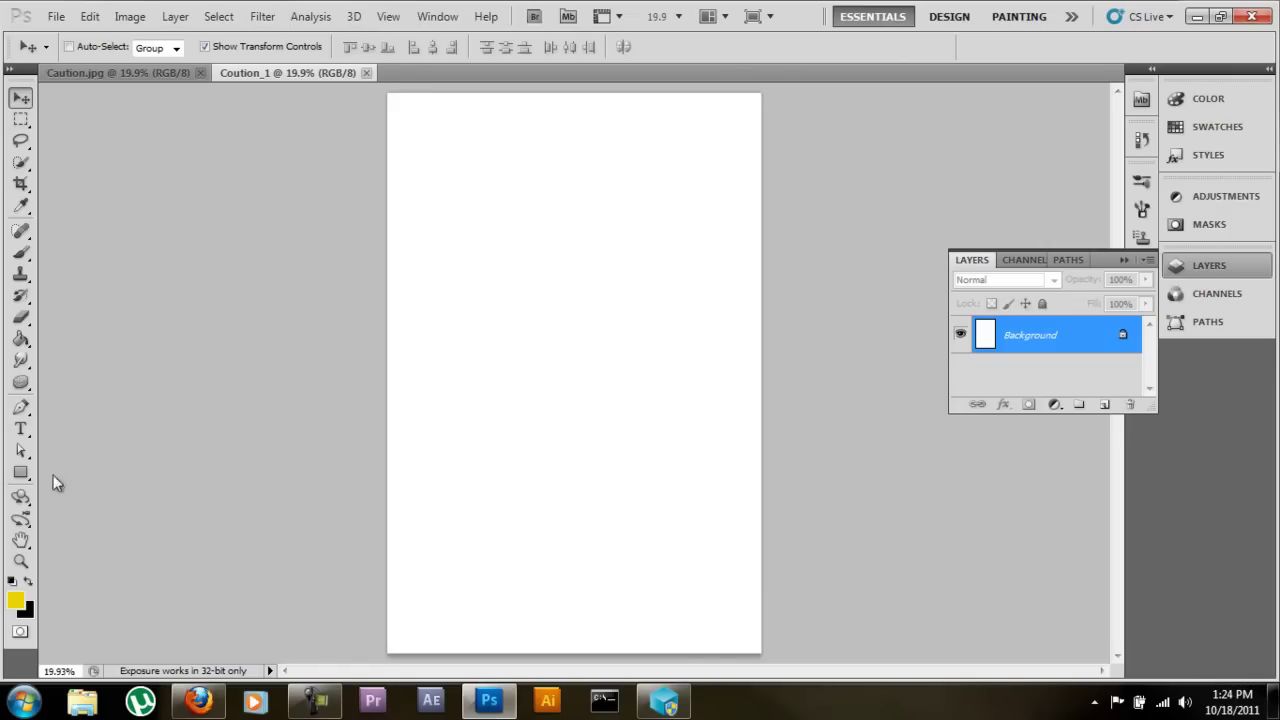
{"action": "left_click", "coordinate": [20, 472]}
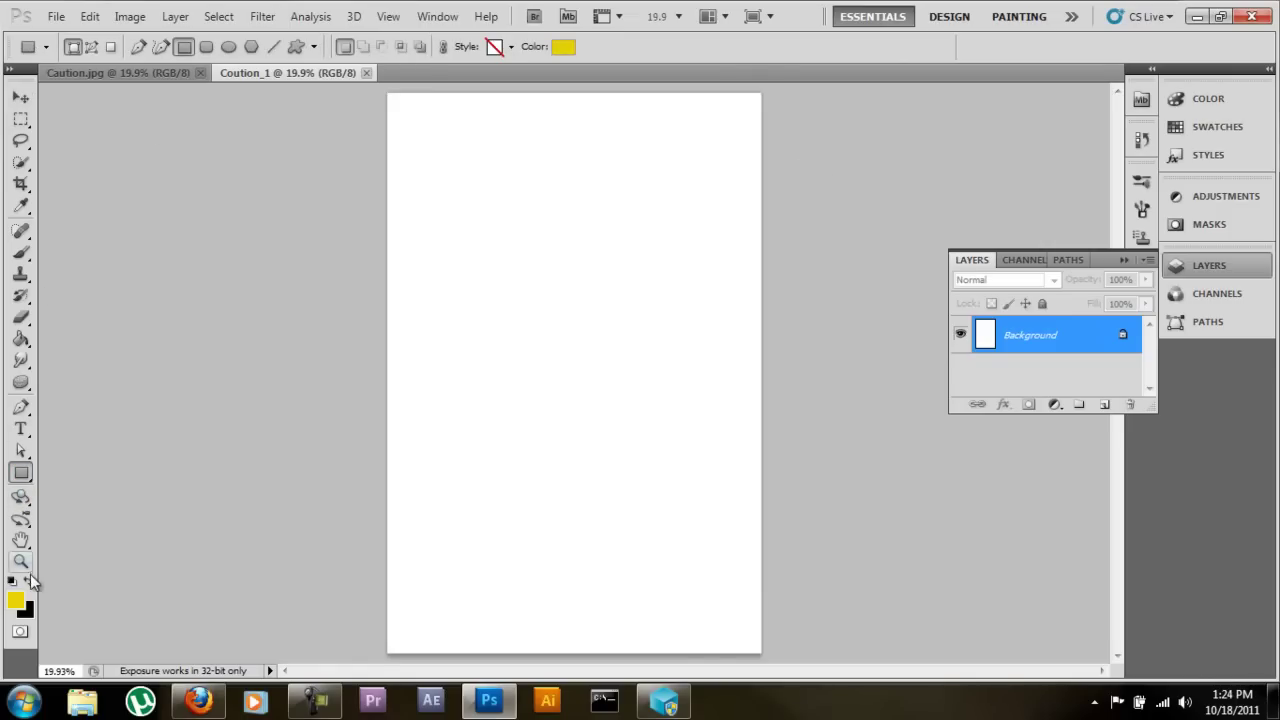
{"action": "left_click", "coordinate": [28, 581]}
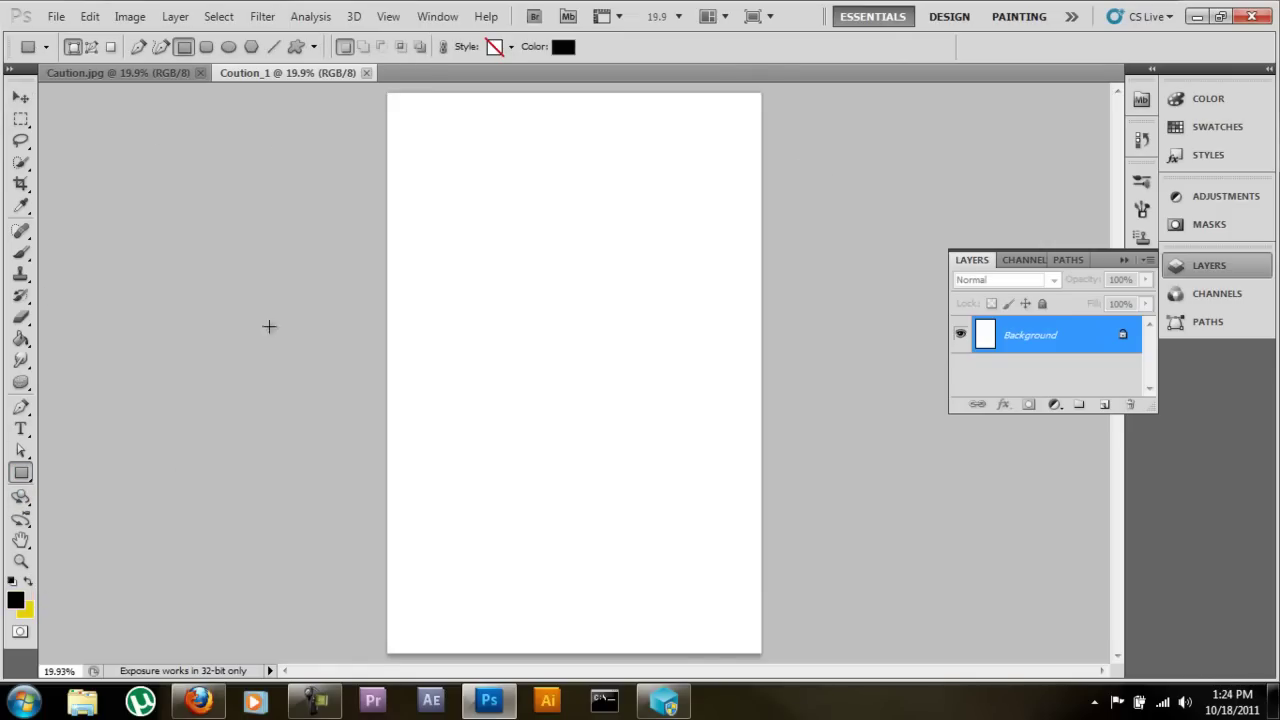
{"action": "left_click_drag", "start_coordinate": [372, 86], "coordinate": [775, 658]}
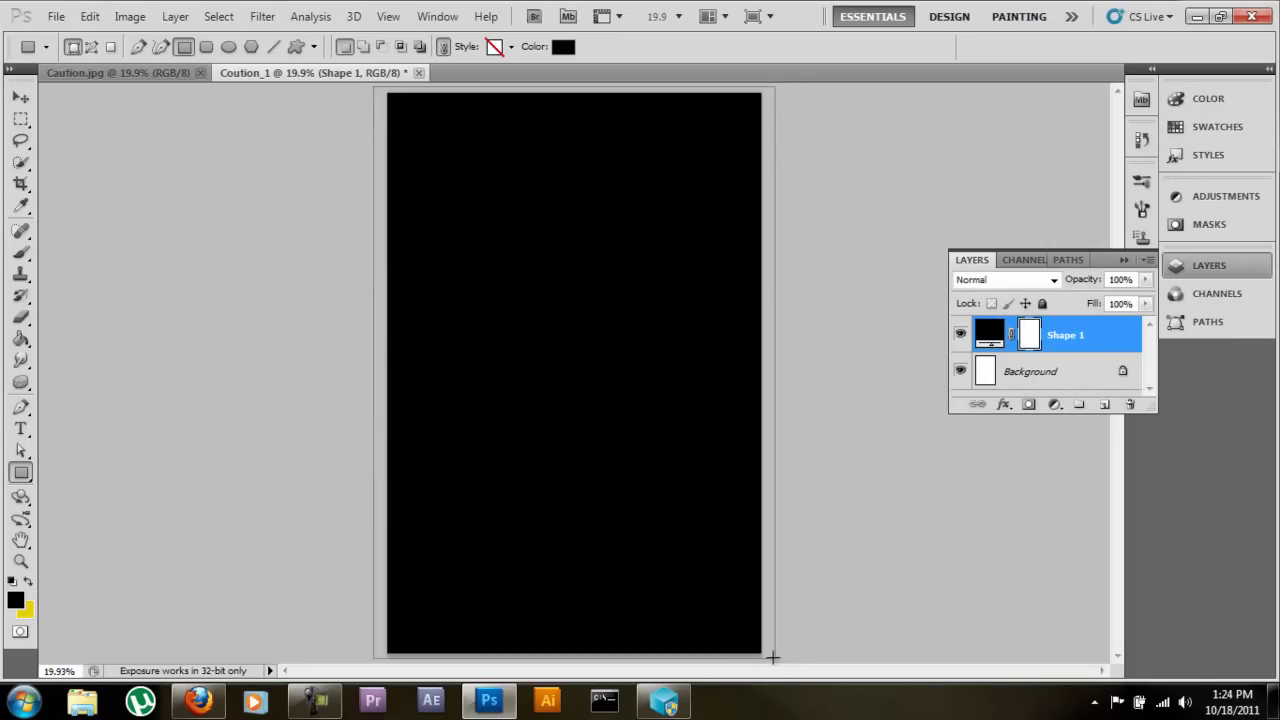
Make yellow (#e9d000) the foreground color.
{"action": "left_click", "coordinate": [31, 580]}
{"action": "left_click", "coordinate": [16, 596]}
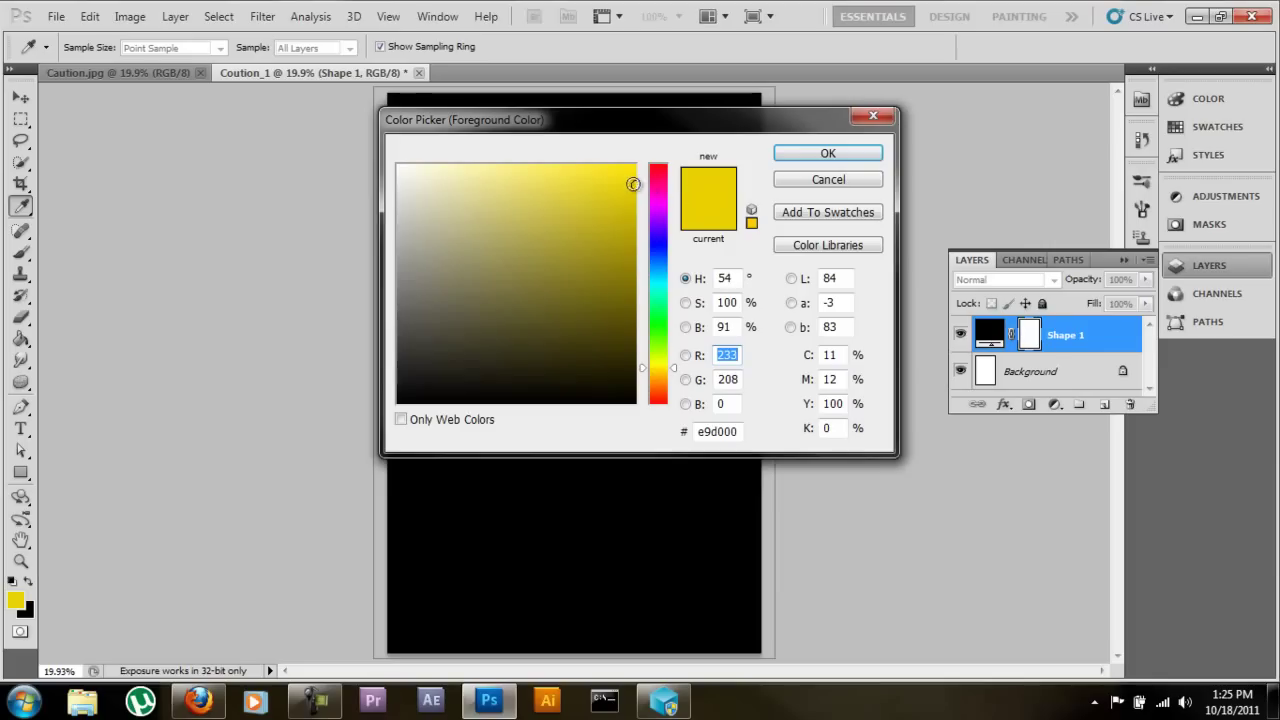
{"action": "left_click", "coordinate": [786, 158]}
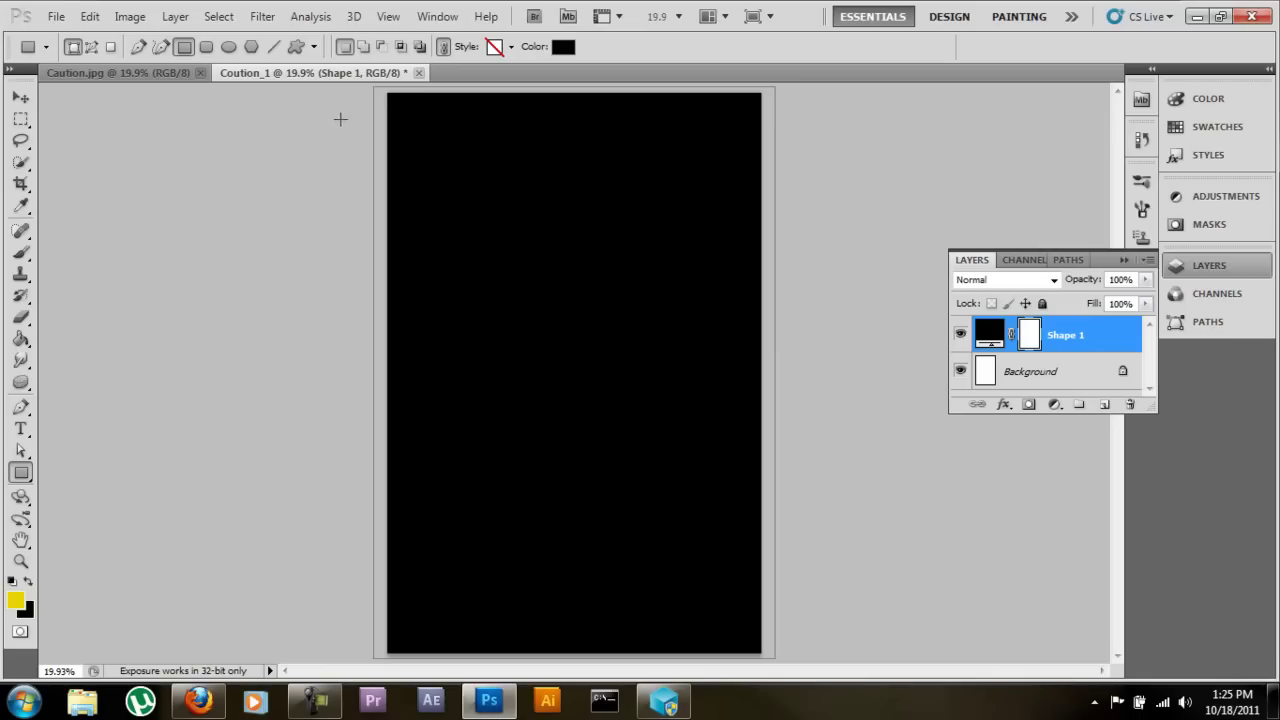
On a new layer, draw a horizontal yellow rectangle across the upper canvas, extending past both sides and far beyond the right edge.
{"action": "left_click_drag", "start_coordinate": [340, 119], "coordinate": [352, 155]}
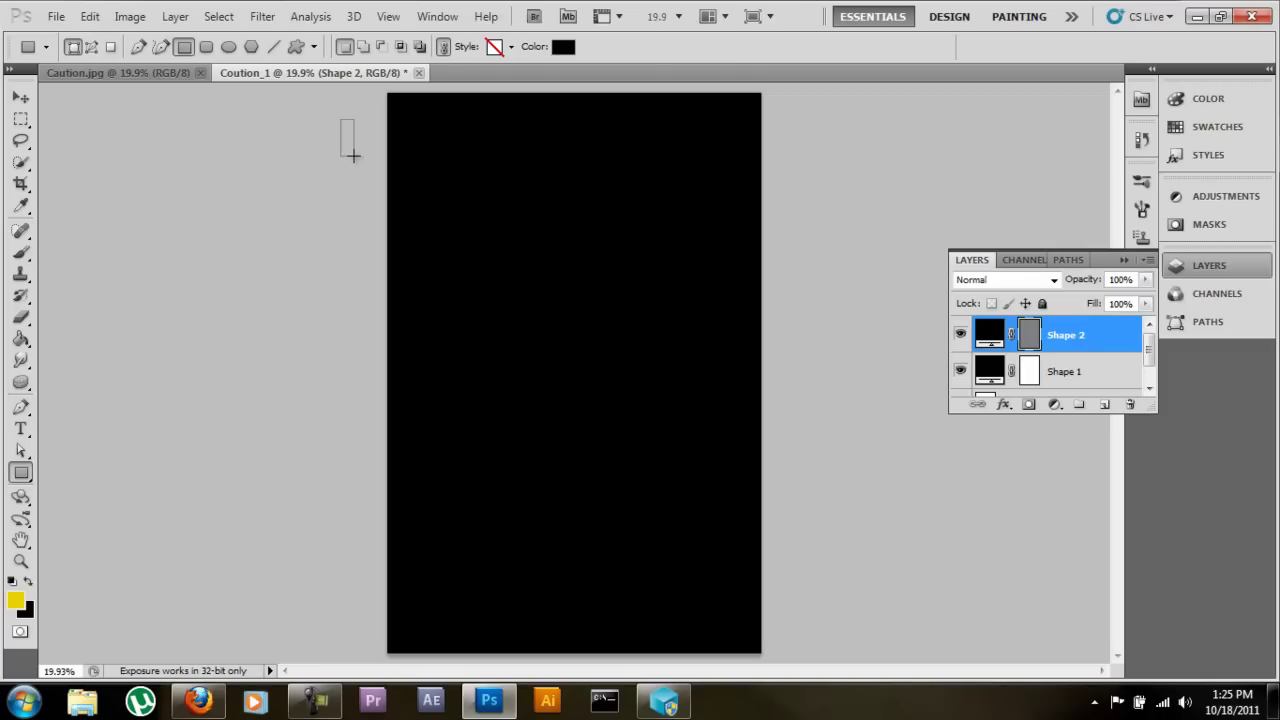
{"action": "key", "text": "ctrl+z"}
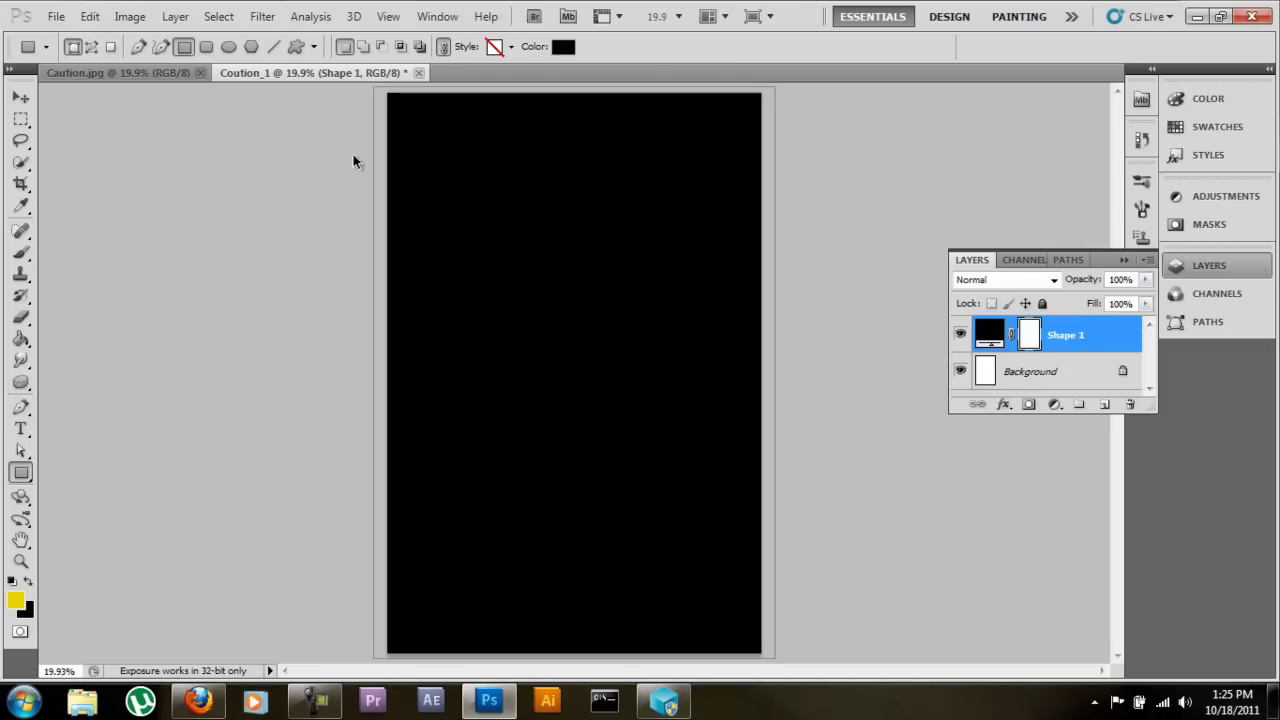
{"action": "left_click", "coordinate": [1105, 405]}
{"action": "left_click_drag", "start_coordinate": [368, 133], "coordinate": [1105, 190]}
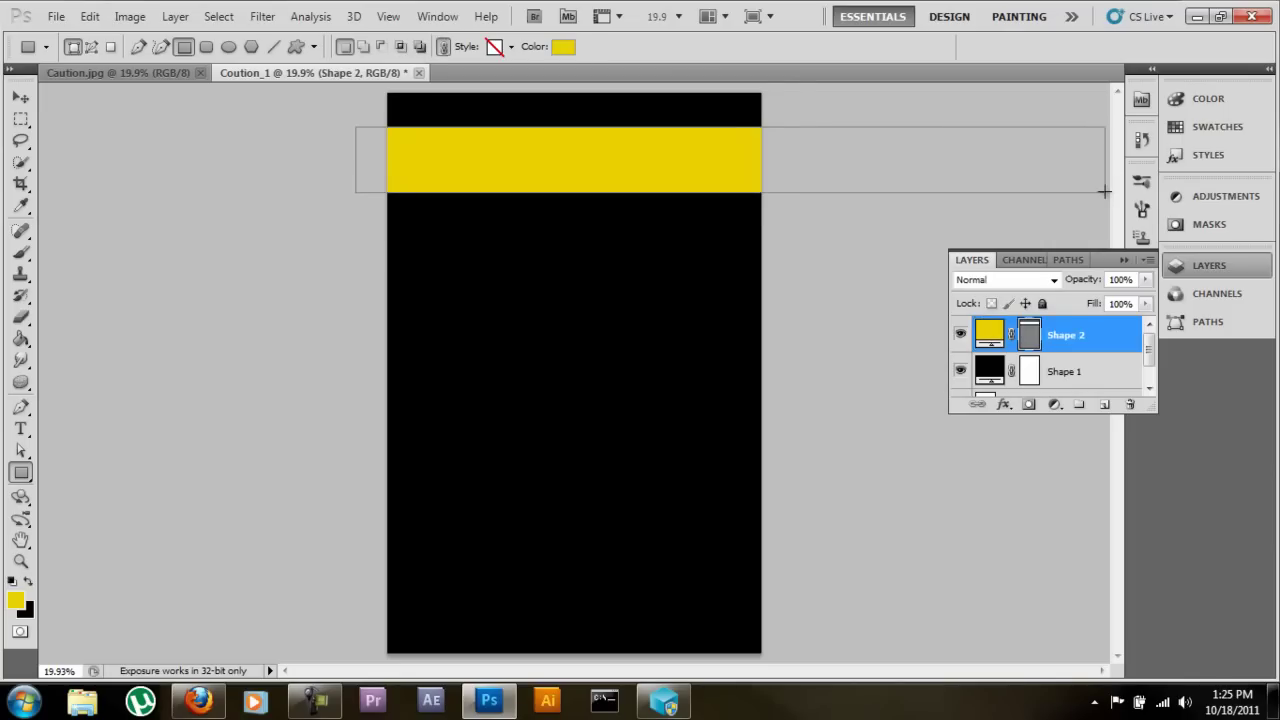
Rotate the yellow bar to 45°, shift it slightly up-left along its diagonal, and apply the transformation.
{"action": "left_click", "coordinate": [20, 97]}
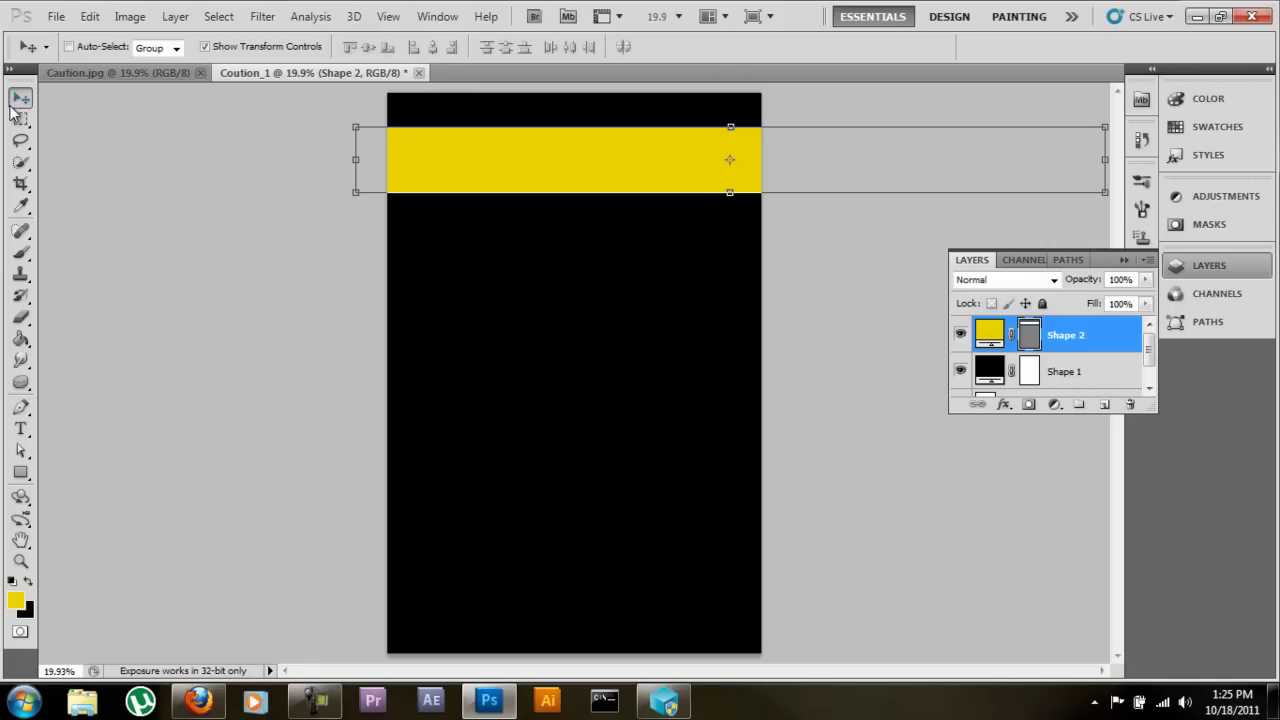
{"action": "left_click", "coordinate": [344, 201]}
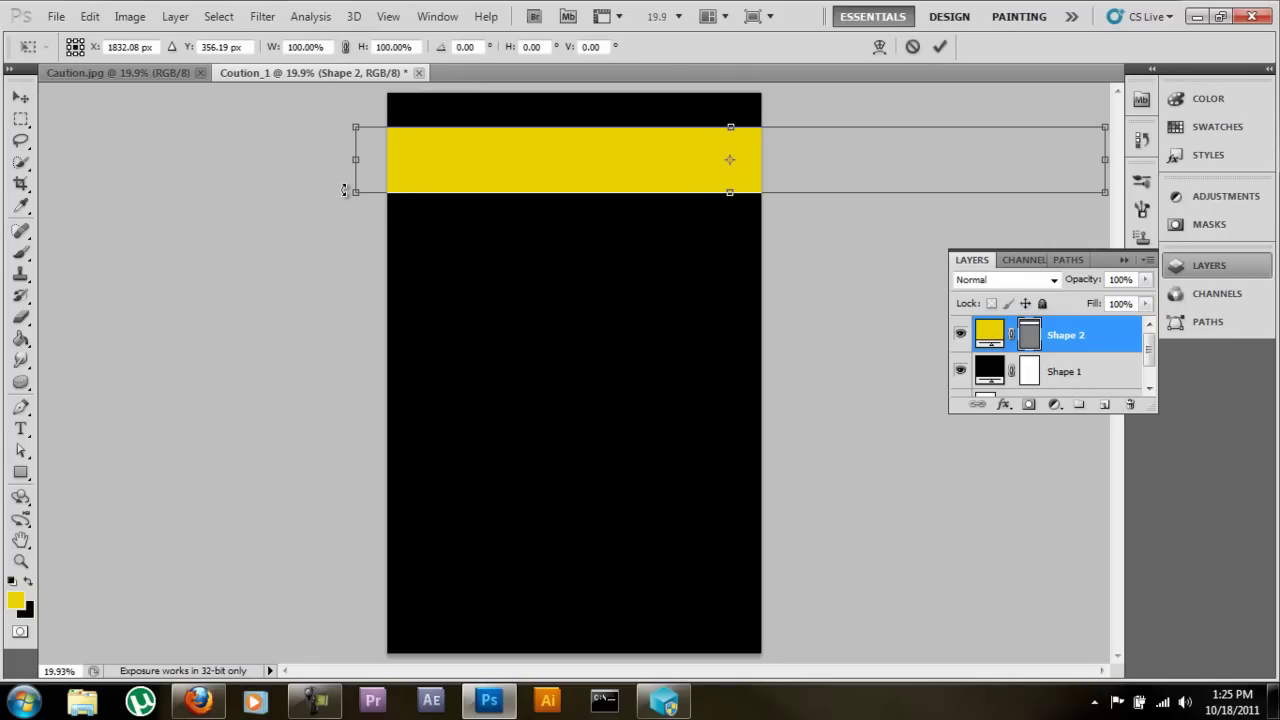
{"action": "left_click_drag", "start_coordinate": [344, 171], "coordinate": [346, 294]}
{"action": "key", "text": "ctrl+z"}
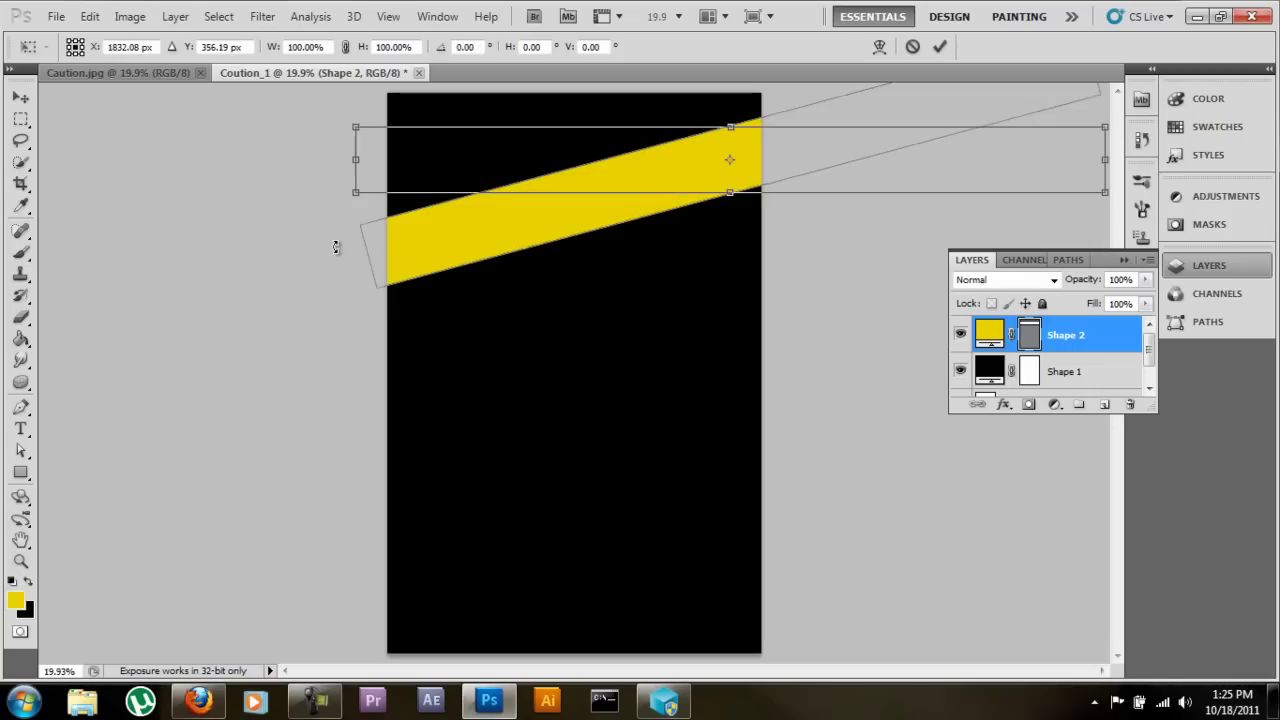
{"action": "left_click_drag", "start_coordinate": [343, 171], "coordinate": [412, 57]}
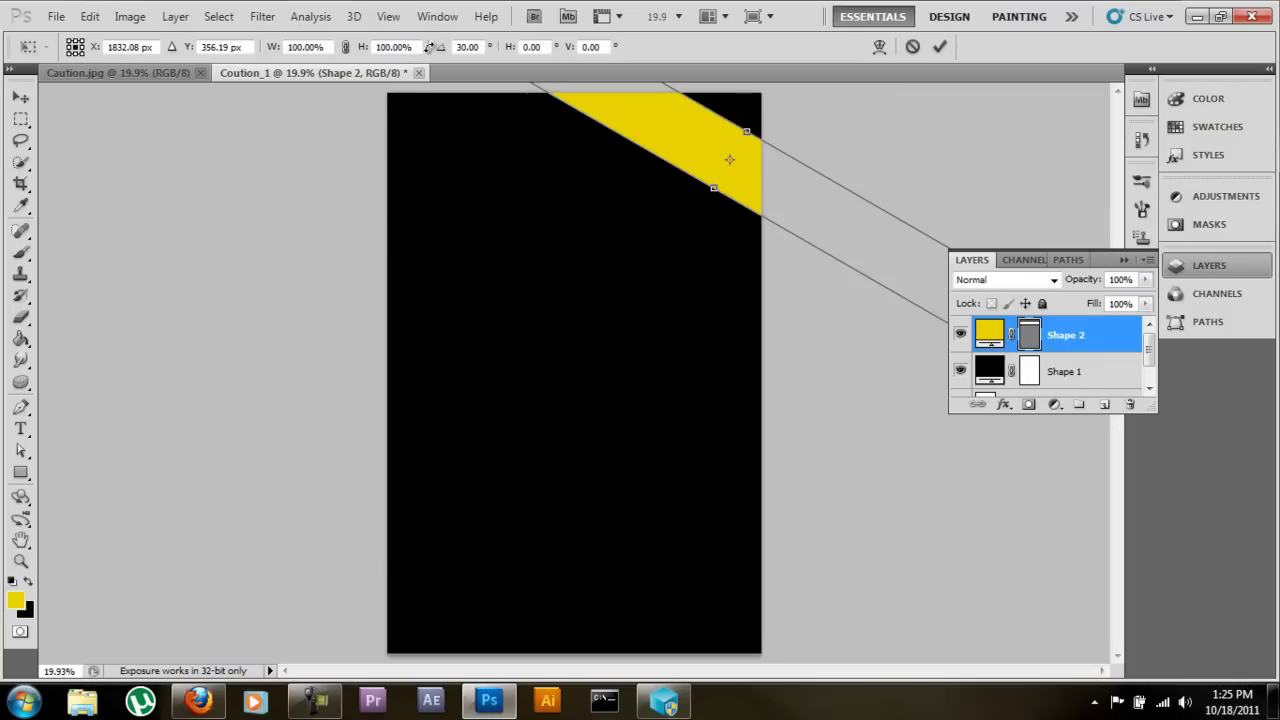
{"action": "left_click_drag", "start_coordinate": [486, 14], "coordinate": [513, 6]}
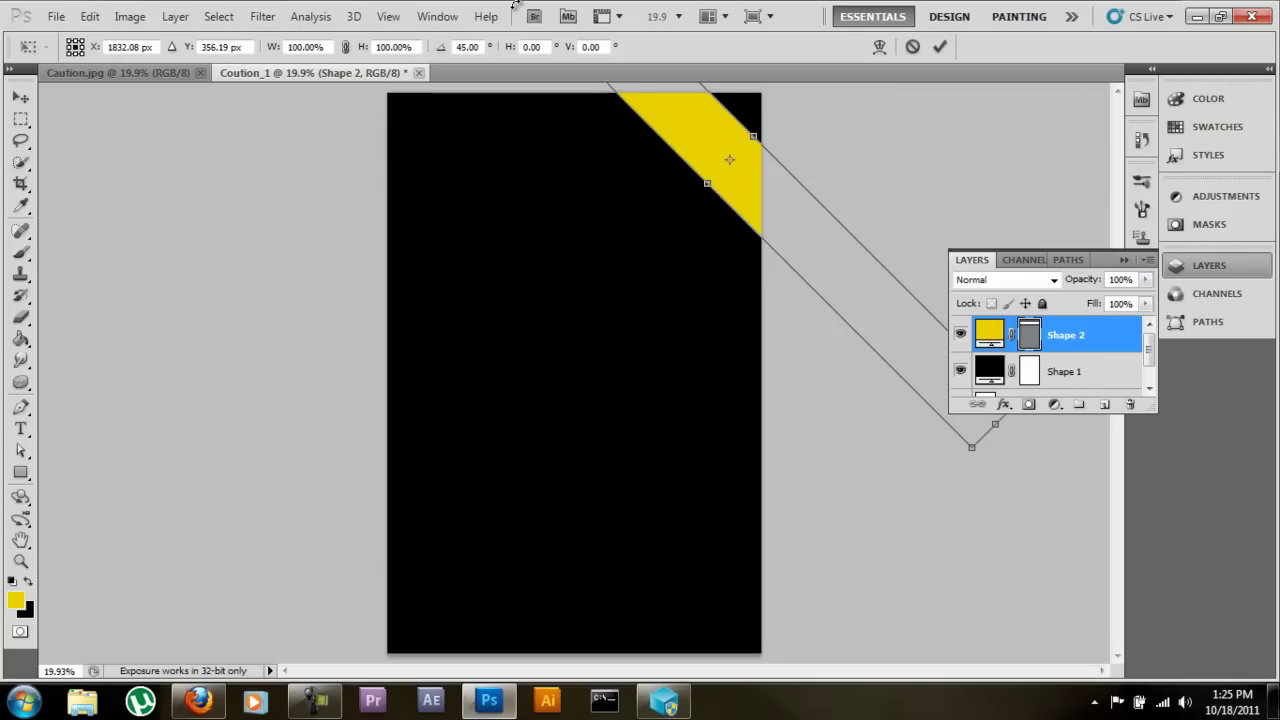
{"action": "mouse_move", "coordinate": [686, 136]}
{"action": "left_mouse_down"}
{"action": "mouse_move", "coordinate": [700, 131]}
{"action": "mouse_move", "coordinate": [678, 111]}
{"action": "mouse_move", "coordinate": [698, 128]}
{"action": "mouse_move", "coordinate": [661, 148]}
{"action": "mouse_move", "coordinate": [700, 157]}
{"action": "mouse_move", "coordinate": [684, 172]}
{"action": "mouse_move", "coordinate": [699, 137]}
{"action": "mouse_move", "coordinate": [680, 118]}
{"action": "left_mouse_up"}
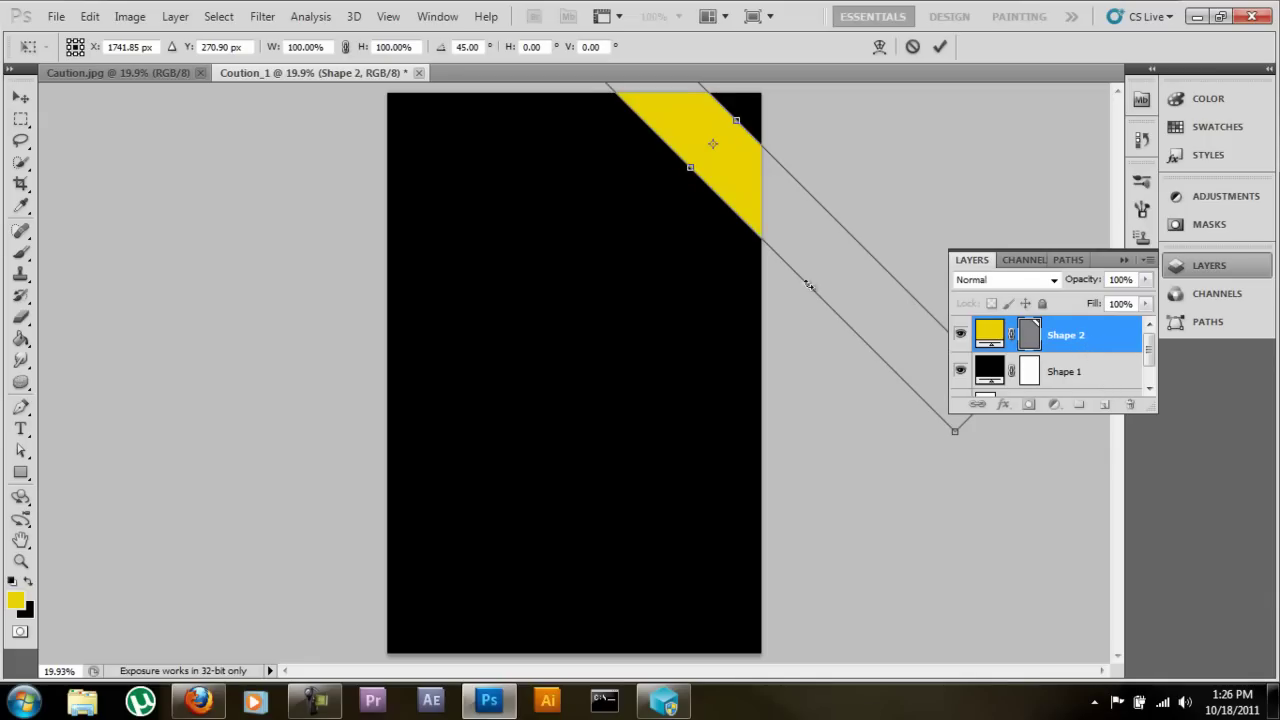
{"action": "left_click", "coordinate": [20, 97]}
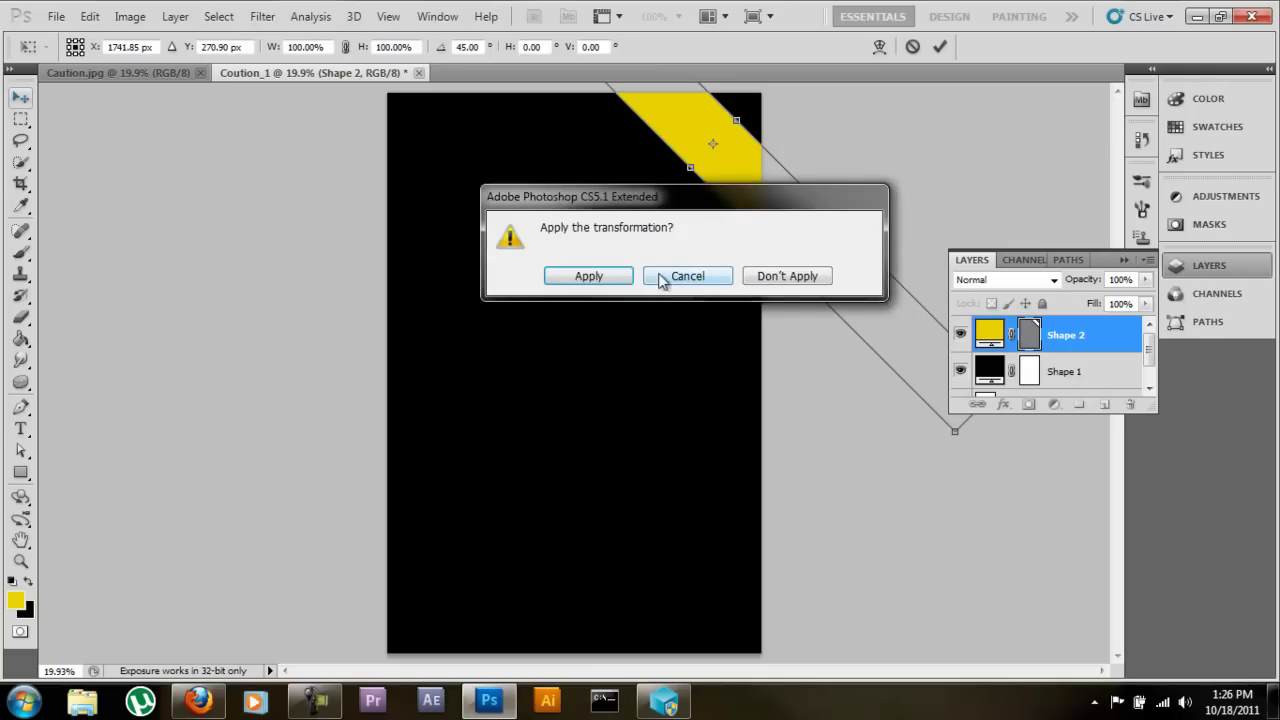
{"action": "left_click", "coordinate": [621, 279]}
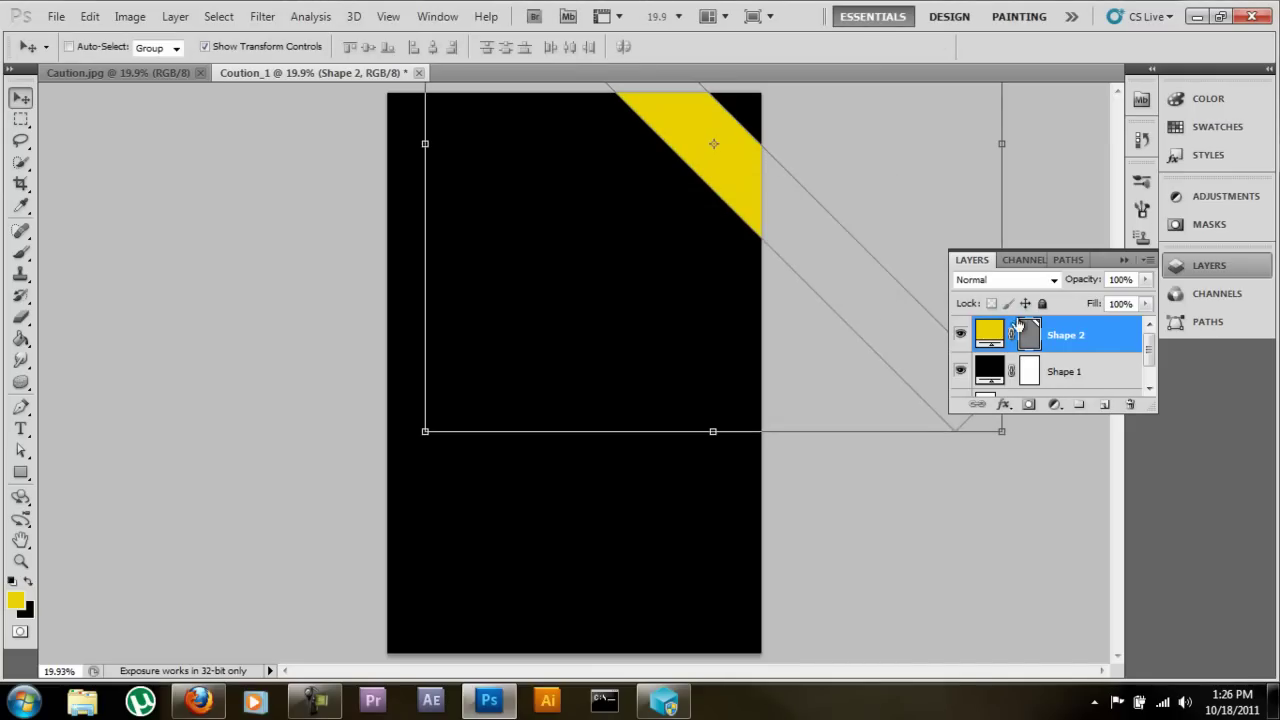
Duplicate the Shape 2 layer and move the copy down-left to form a second parallel diagonal stripe.
{"action": "left_click_drag", "start_coordinate": [1097, 338], "coordinate": [1108, 405]}
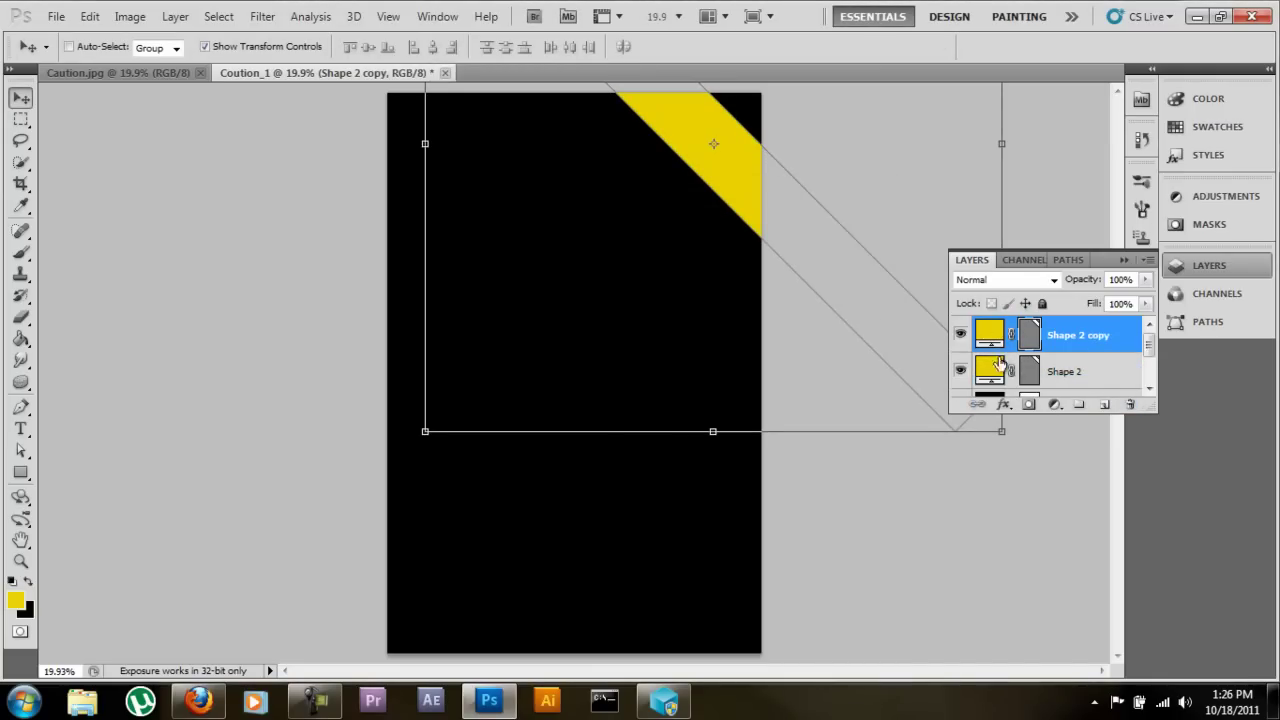
{"action": "left_click", "coordinate": [1085, 372]}
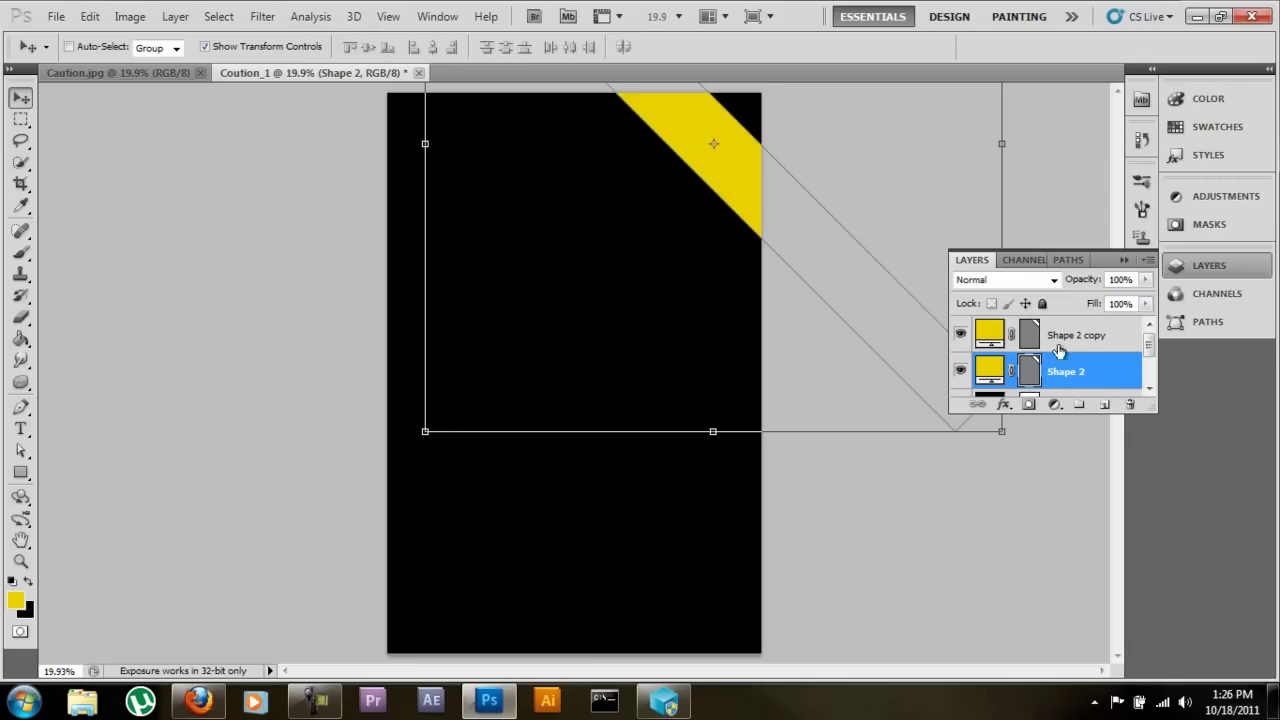
{"action": "left_click", "coordinate": [1110, 335]}
{"action": "left_click_drag", "start_coordinate": [748, 185], "coordinate": [628, 284]}
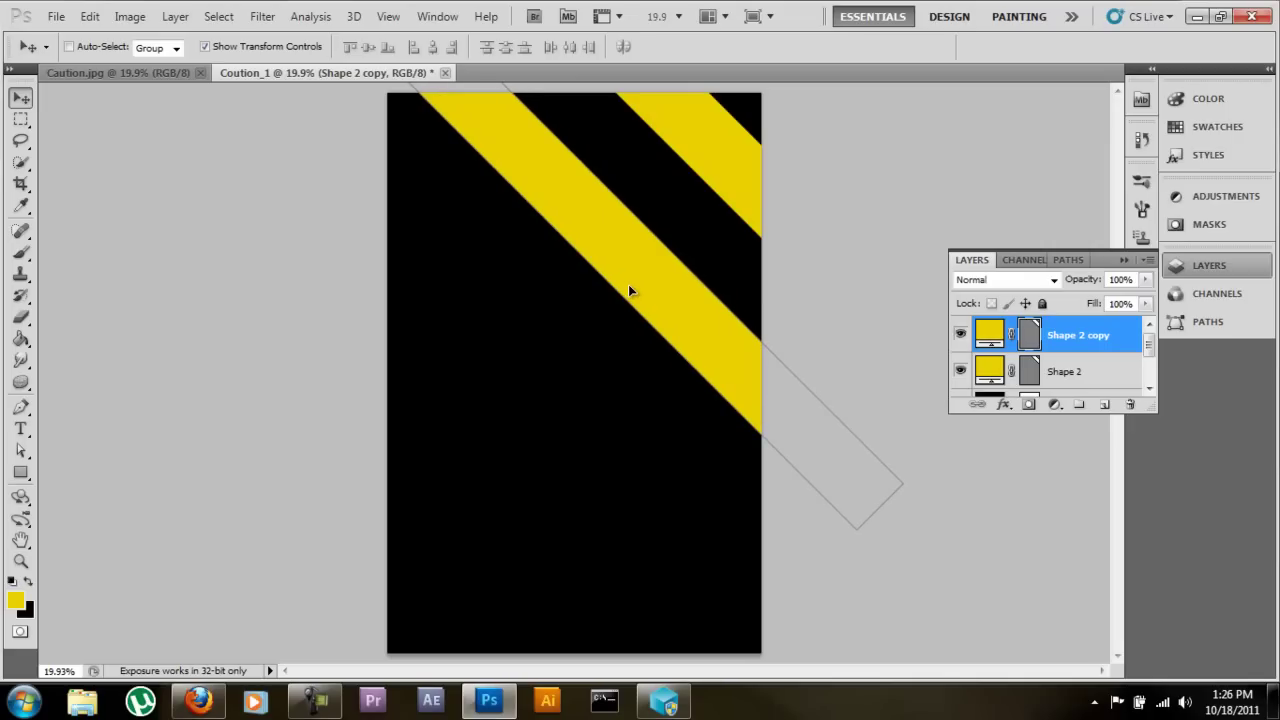
{"action": "key", "text": "ctrl+t"}
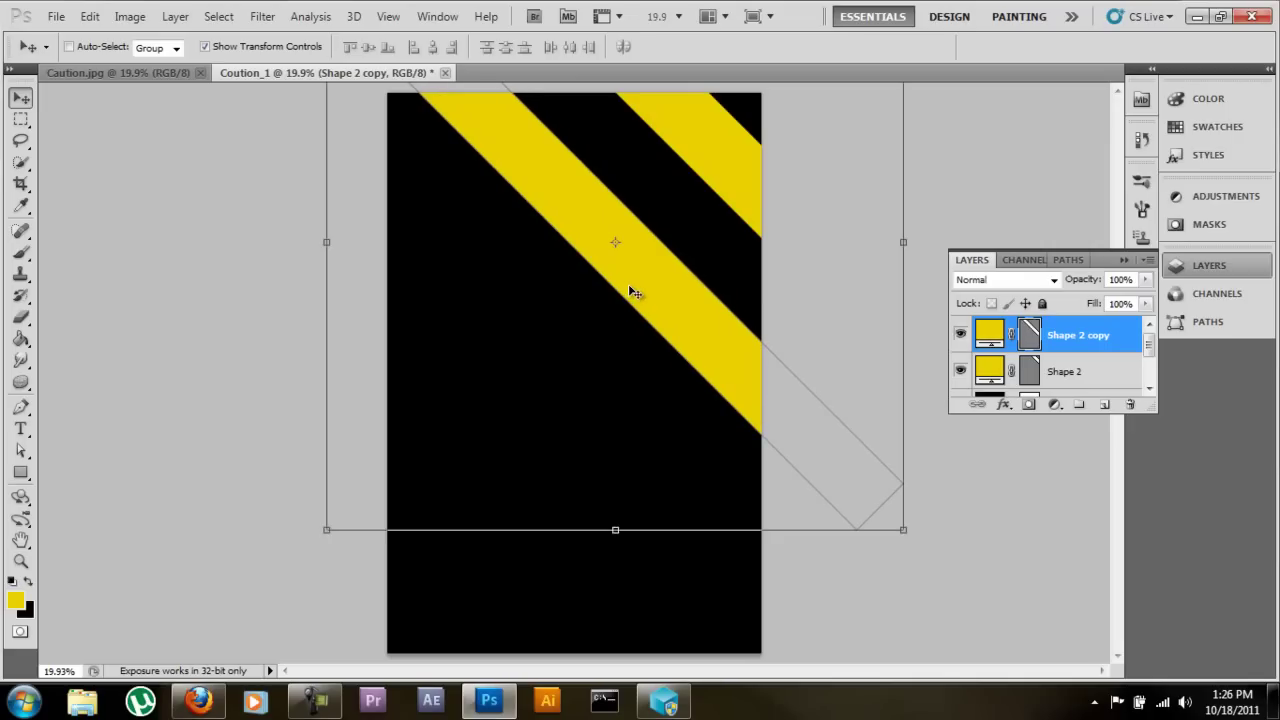
Duplicate the Shape 2 layer again and place the copy below the second stripe as an evenly spaced third stripe.
{"action": "left_click", "coordinate": [1100, 377]}
{"action": "left_click_drag", "start_coordinate": [1100, 377], "coordinate": [1104, 408]}
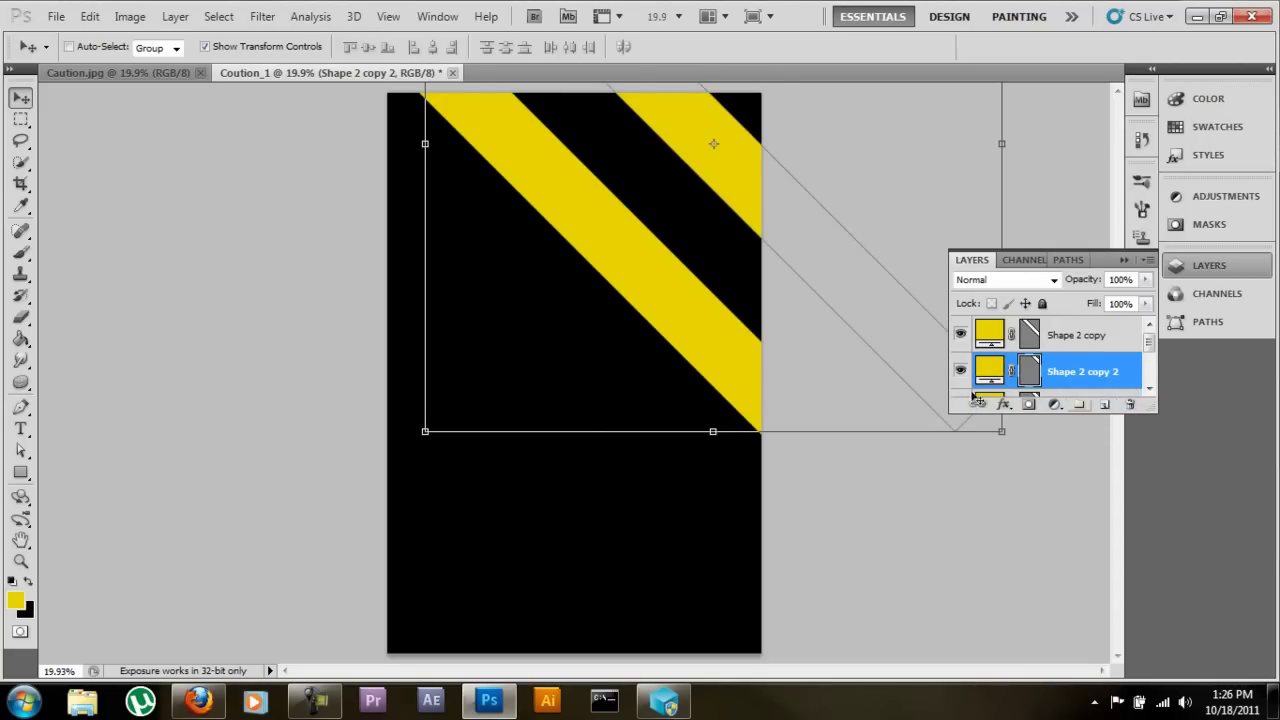
{"action": "key", "text": "Return"}
{"action": "left_click_drag", "start_coordinate": [688, 328], "coordinate": [375, 521]}
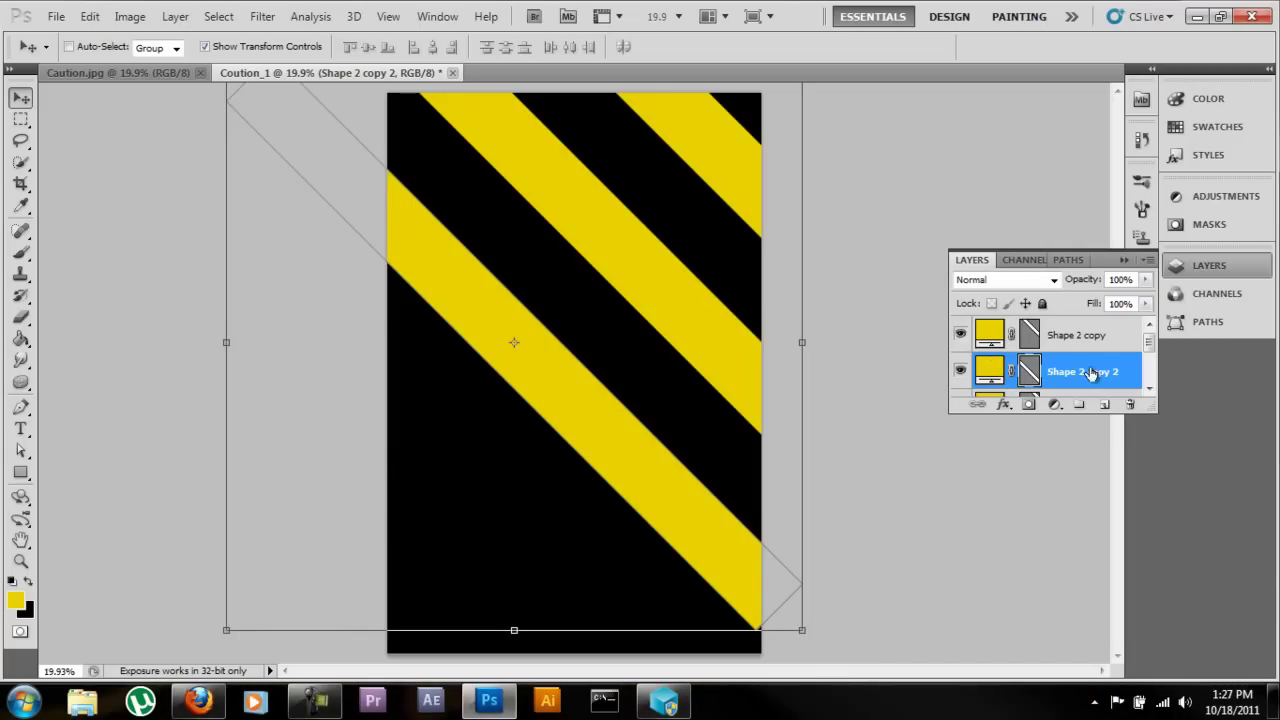
Slide the third stripe, Shape 2 copy 2, down-right along its diagonal until its end runs past the canvas's right edge.
{"action": "left_click", "coordinate": [1149, 393]}
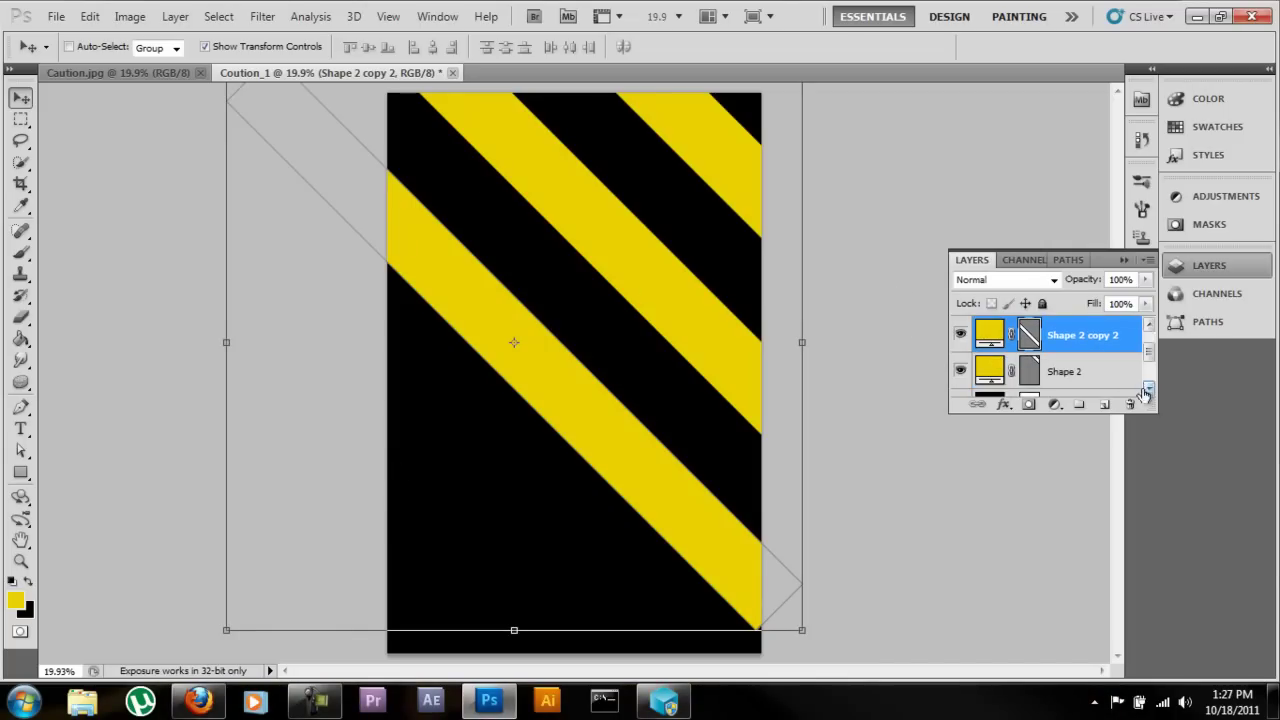
{"action": "left_click", "coordinate": [1113, 381]}
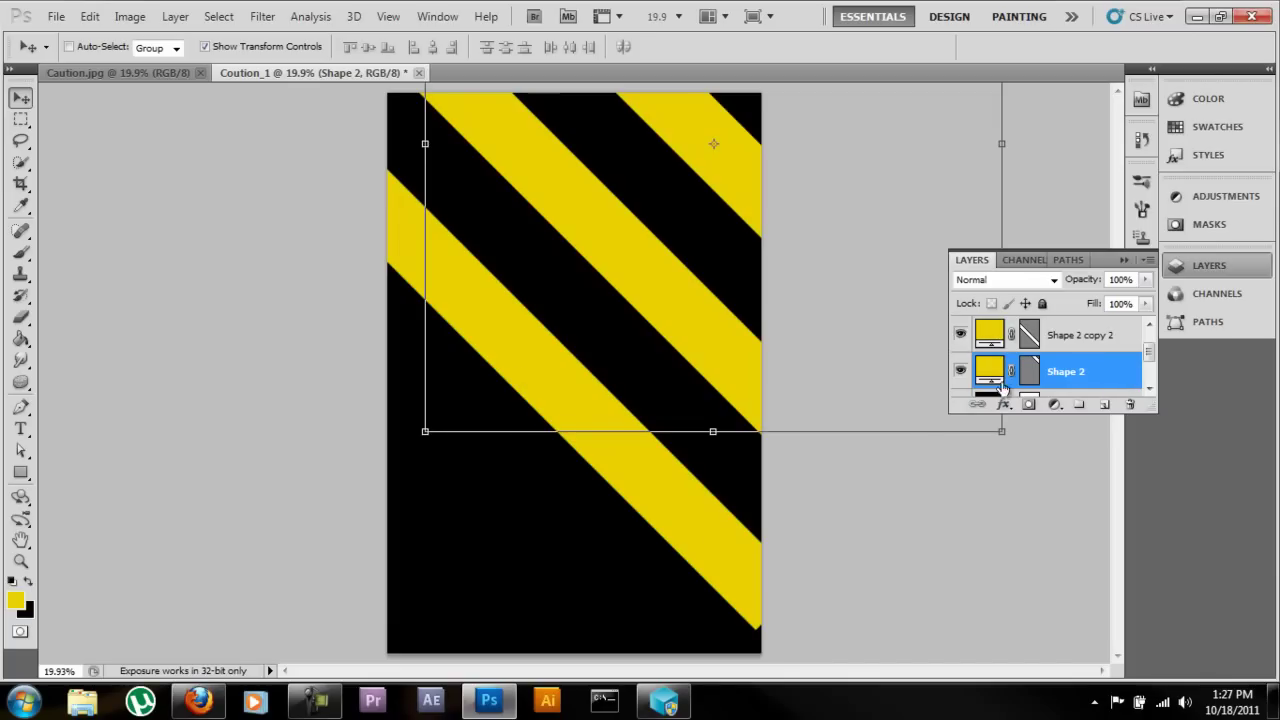
{"action": "left_click", "coordinate": [1082, 340]}
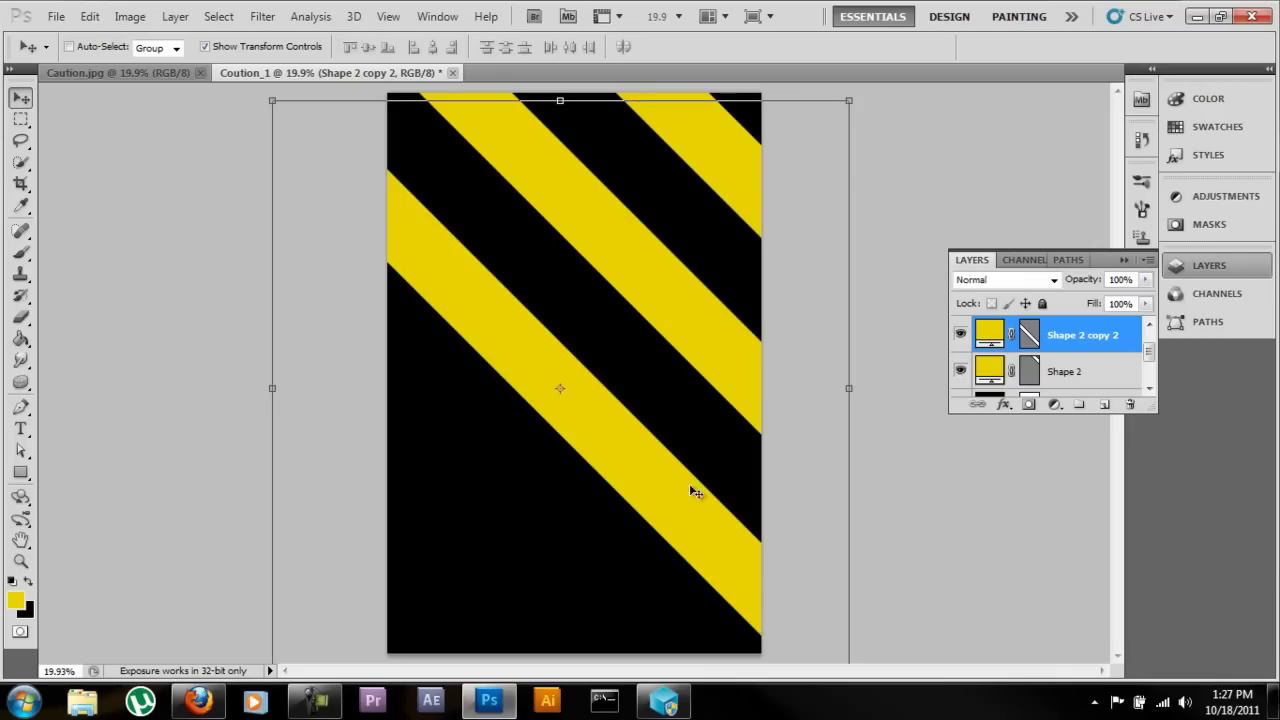
Duplicate the Shape 2 layer twice and place the copies as evenly spaced fourth and fifth stripes toward the canvas's lower-left corner.
{"action": "left_click", "coordinate": [1095, 386]}
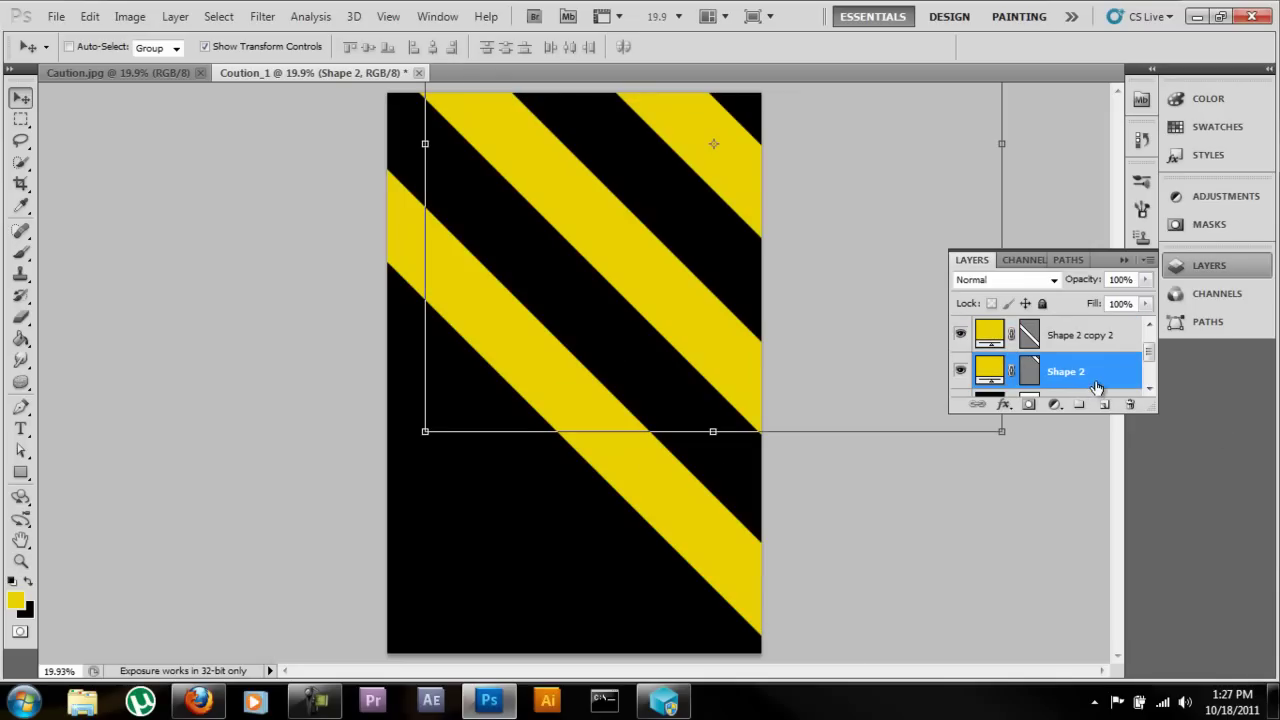
{"action": "left_click_drag", "start_coordinate": [1097, 386], "coordinate": [1104, 405]}
{"action": "left_click_drag", "start_coordinate": [714, 166], "coordinate": [422, 502]}
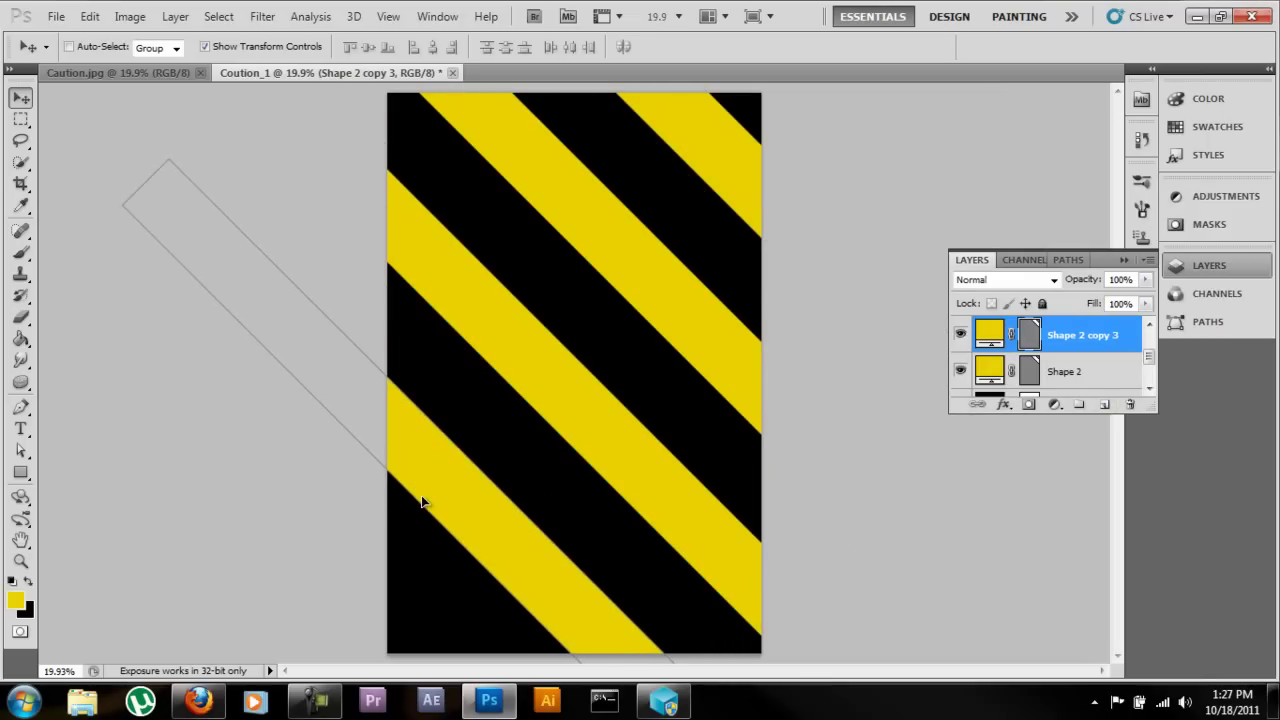
{"action": "left_click_drag", "start_coordinate": [422, 502], "coordinate": [423, 505]}
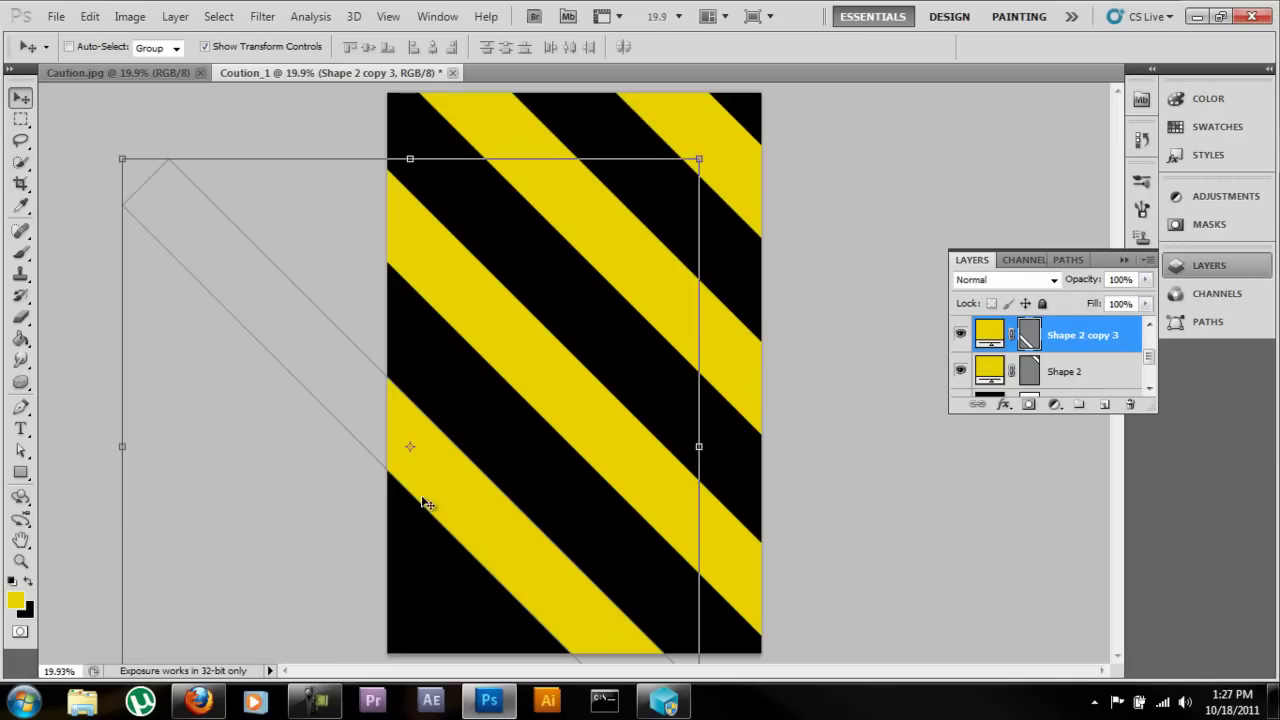
{"action": "left_click_drag", "start_coordinate": [1066, 370], "coordinate": [1104, 405]}
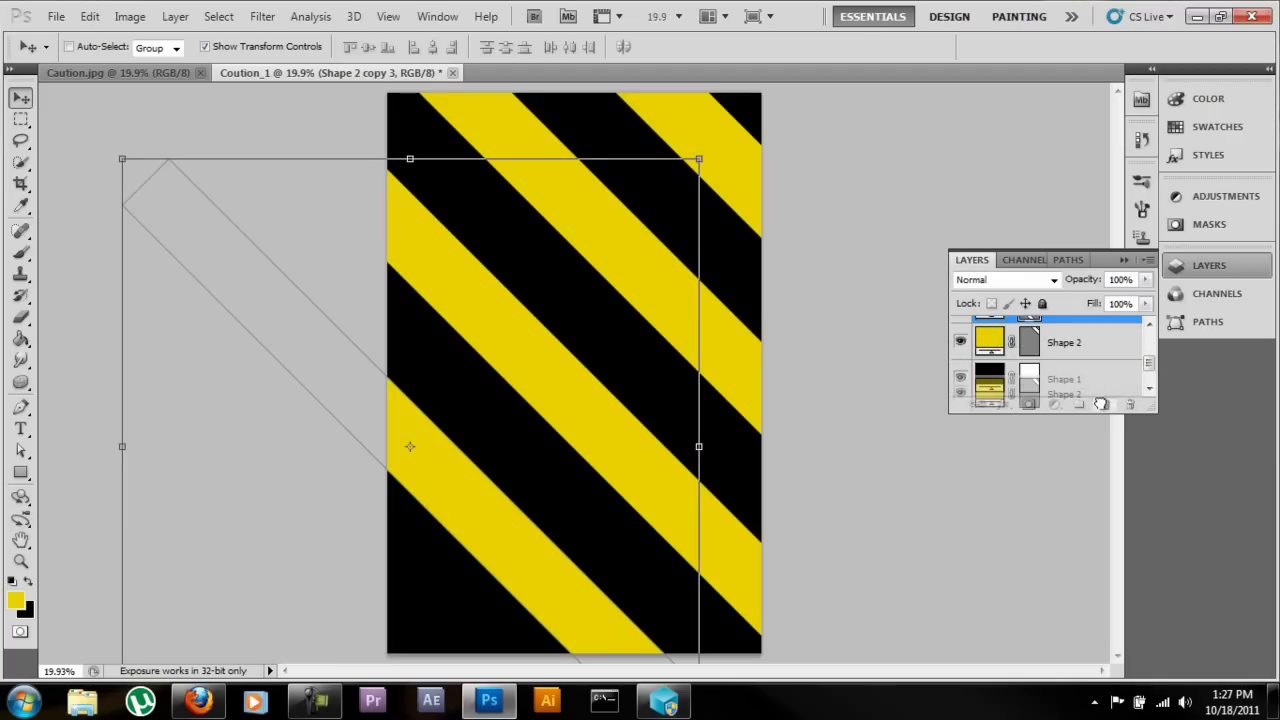
{"action": "left_click_drag", "start_coordinate": [783, 204], "coordinate": [352, 602]}
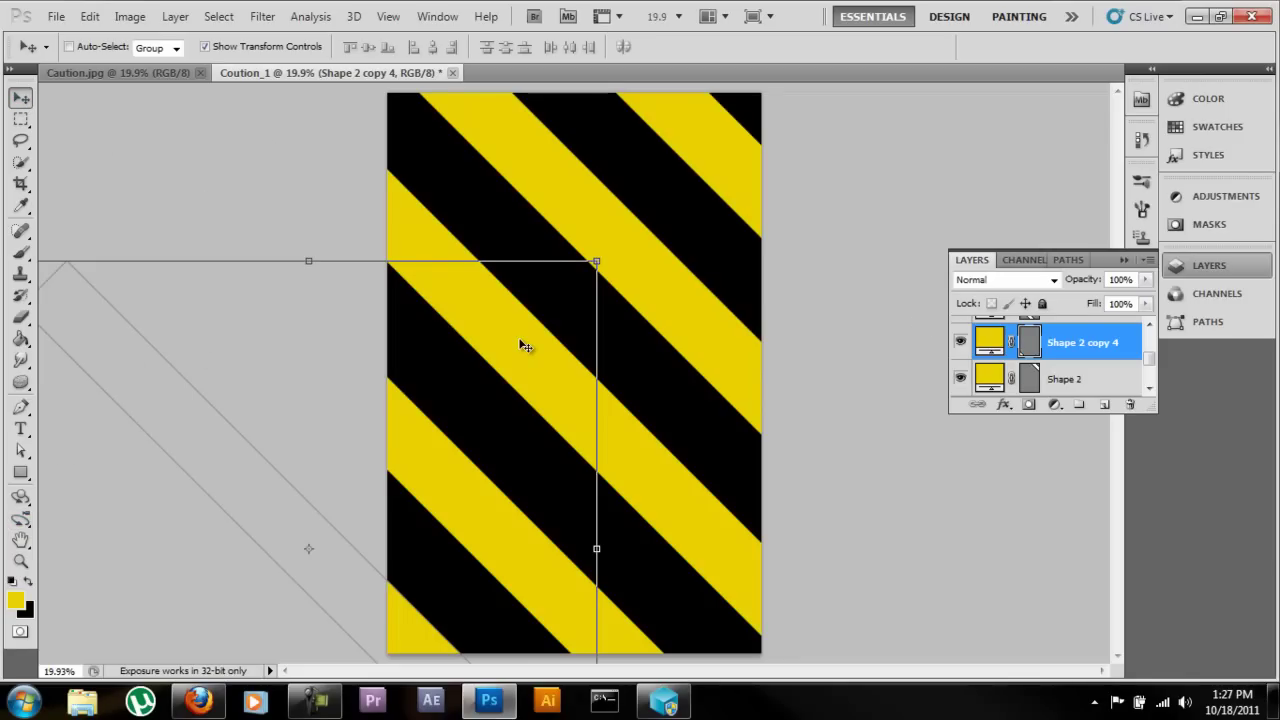
Rasterize the black Shape 1 layer so the 200 px splatter brush can paint on it.
{"action": "left_click_drag", "start_coordinate": [1150, 358], "coordinate": [1150, 385]}
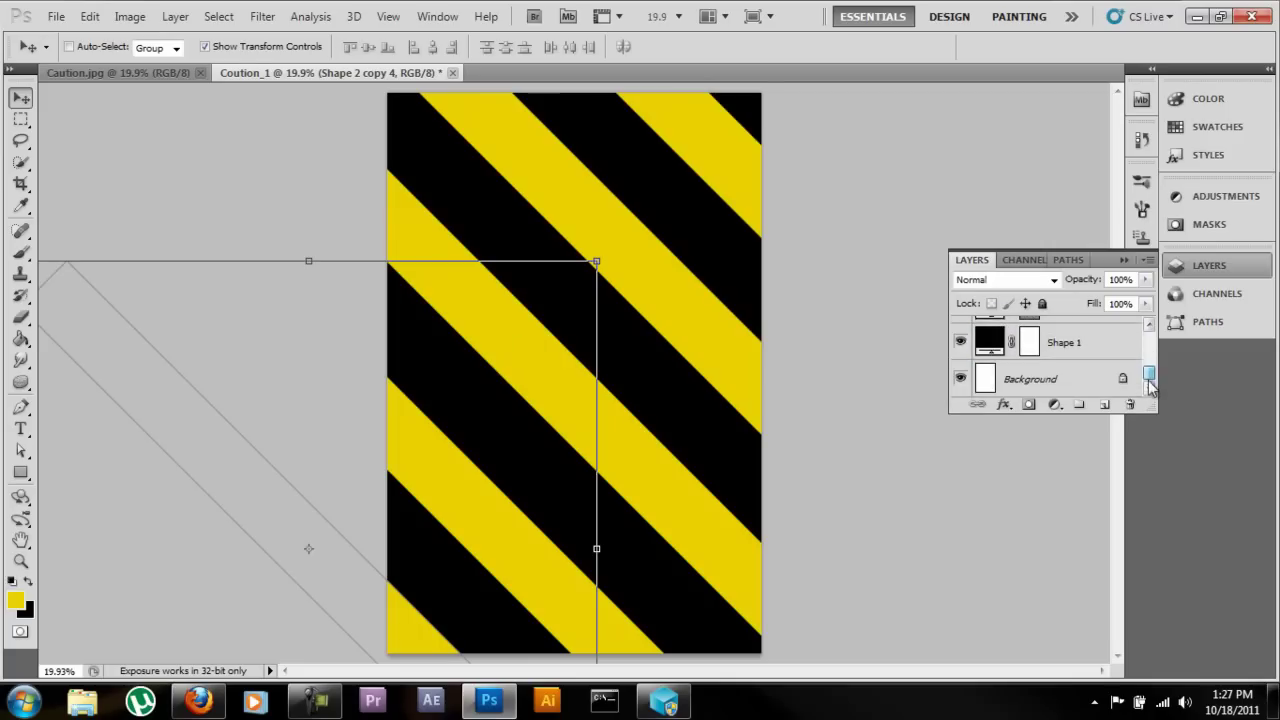
{"action": "left_click", "coordinate": [1000, 350]}
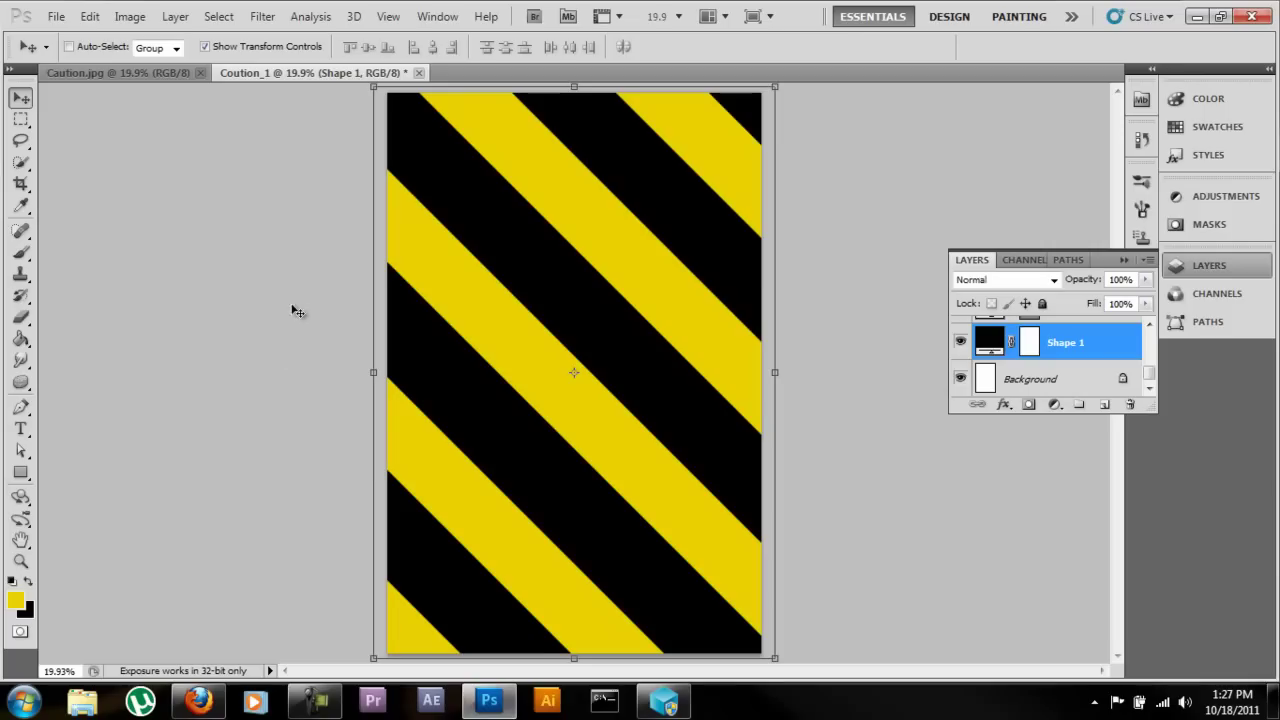
{"action": "left_click", "coordinate": [1141, 181]}
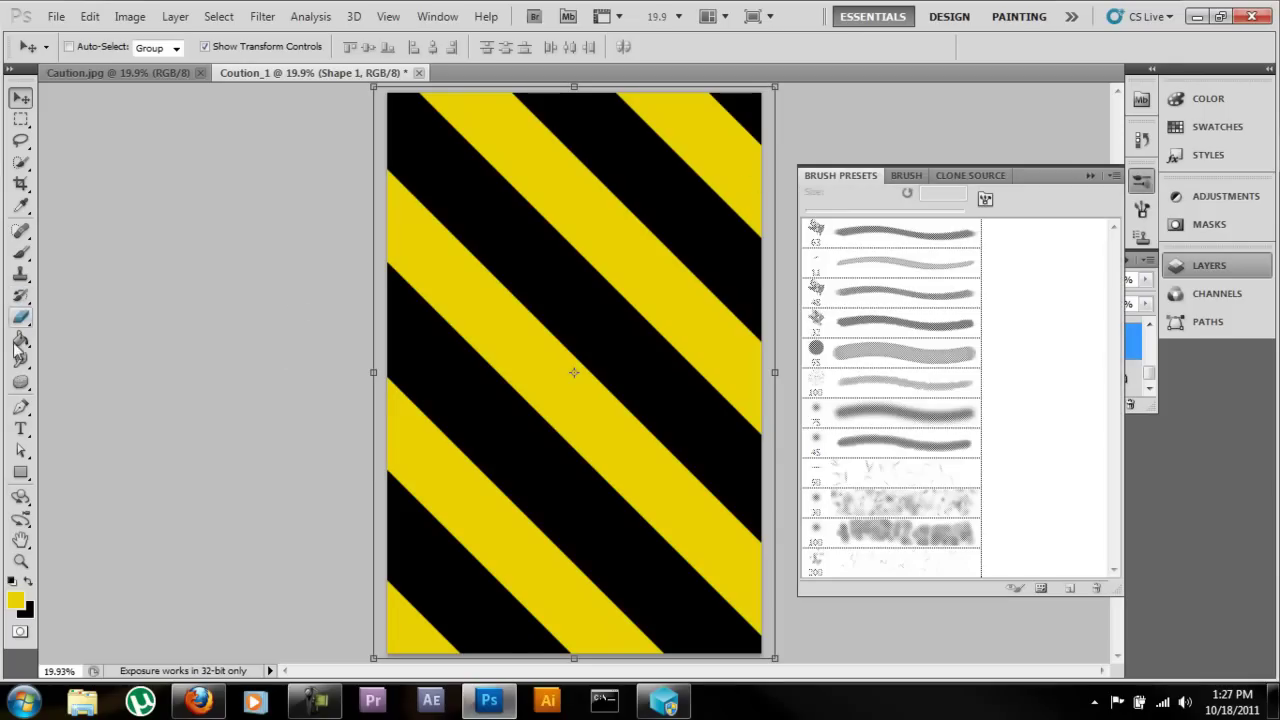
{"action": "left_click", "coordinate": [20, 252]}
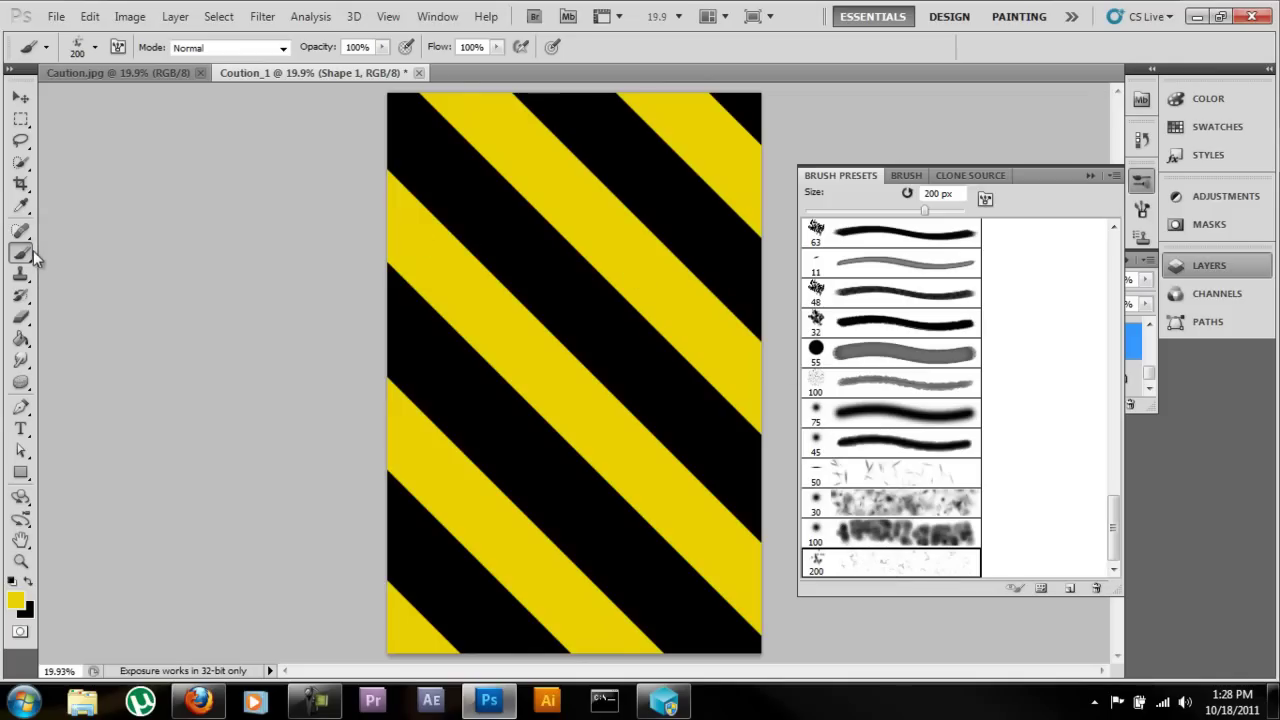
{"action": "left_click", "coordinate": [614, 228]}
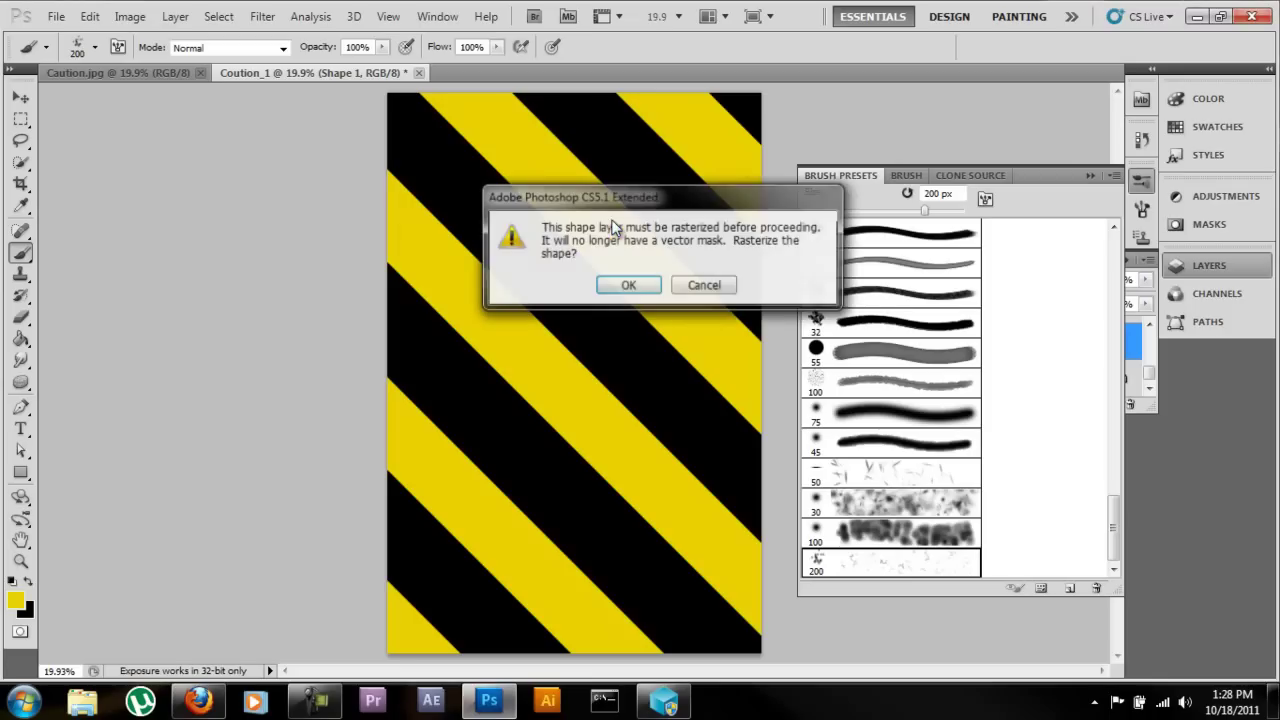
{"action": "left_click", "coordinate": [631, 281]}
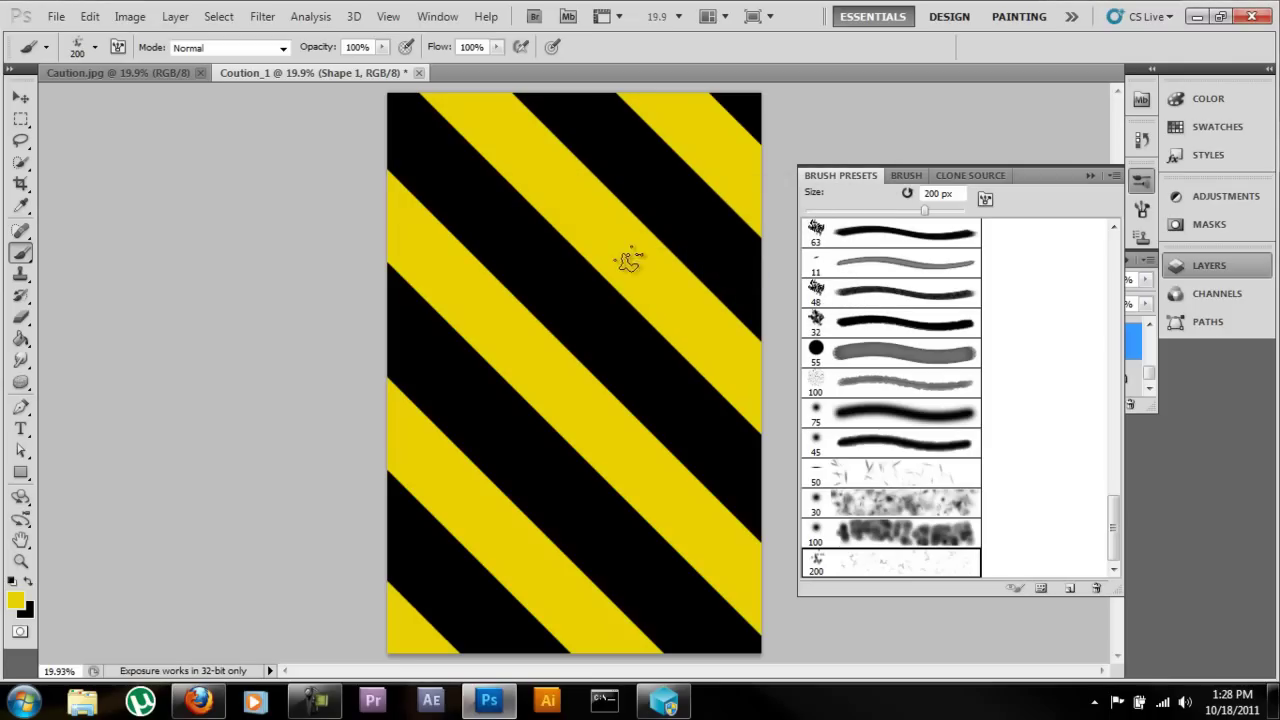
Review the splatter brush's Shape Dynamics, Scattering, Texture and Transfer settings.
{"action": "left_click", "coordinate": [907, 176]}
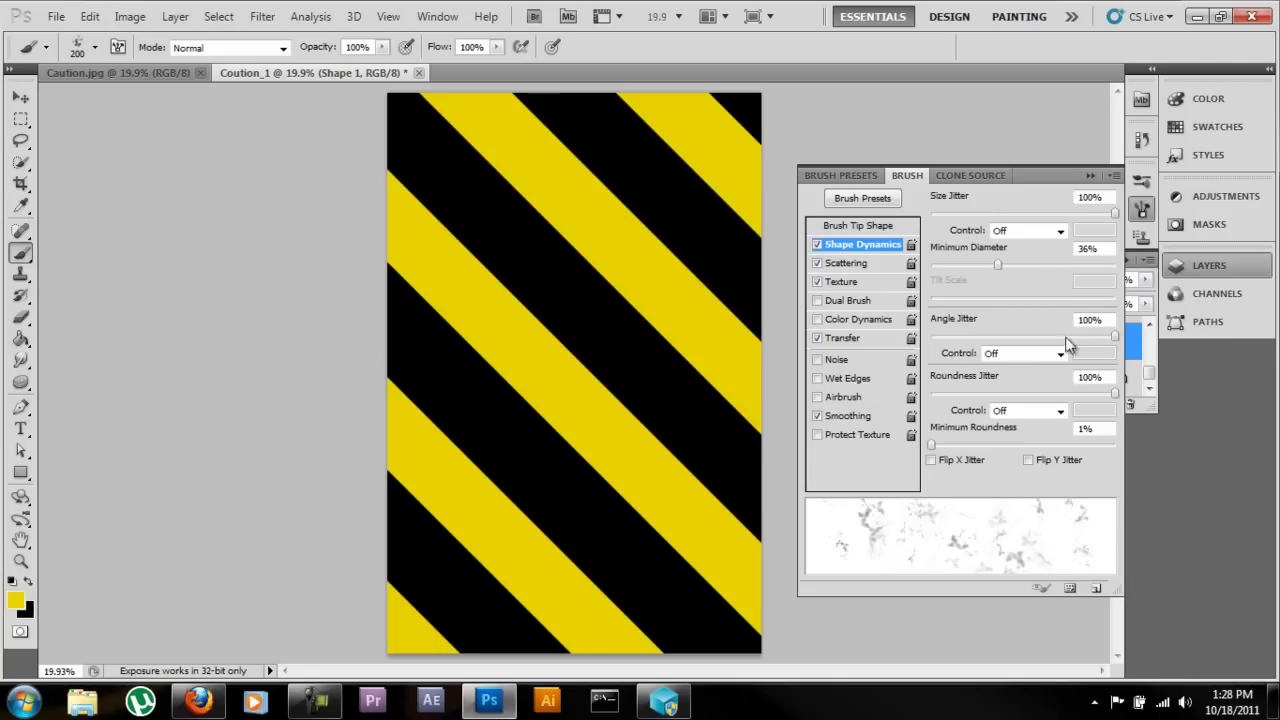
{"action": "left_click", "coordinate": [880, 264]}
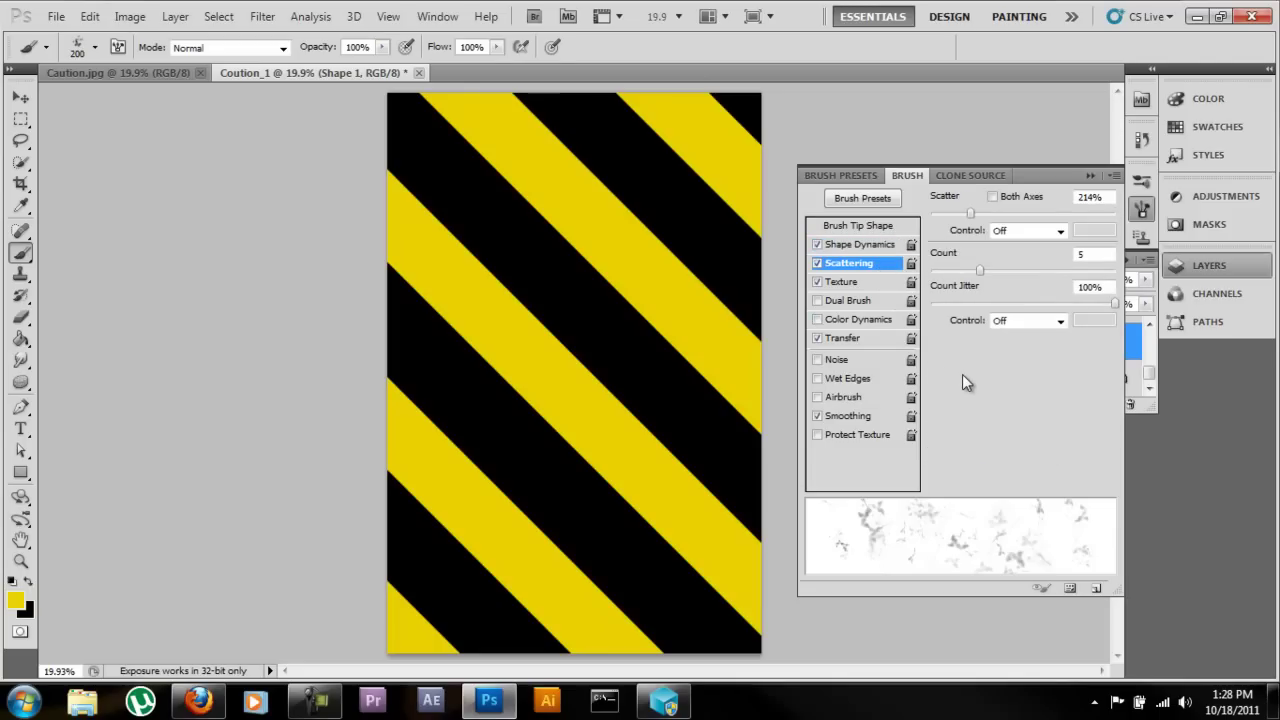
{"action": "left_click", "coordinate": [875, 283]}
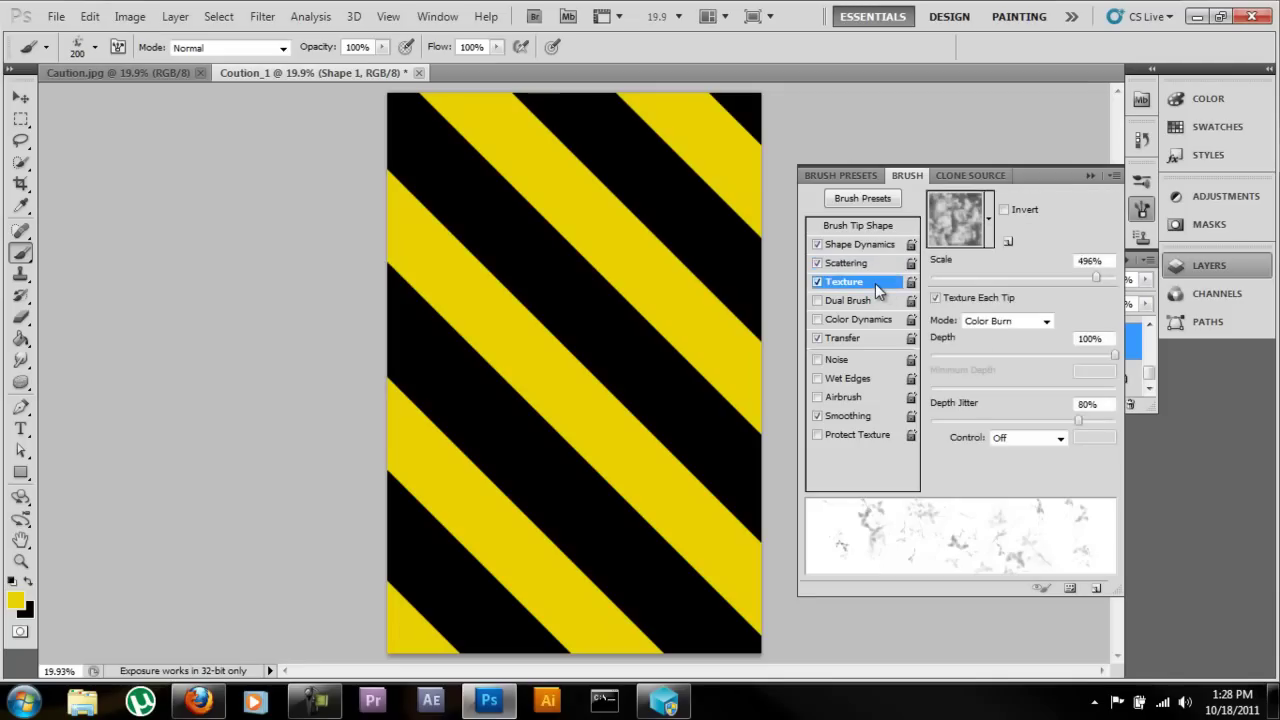
{"action": "left_click", "coordinate": [834, 341]}
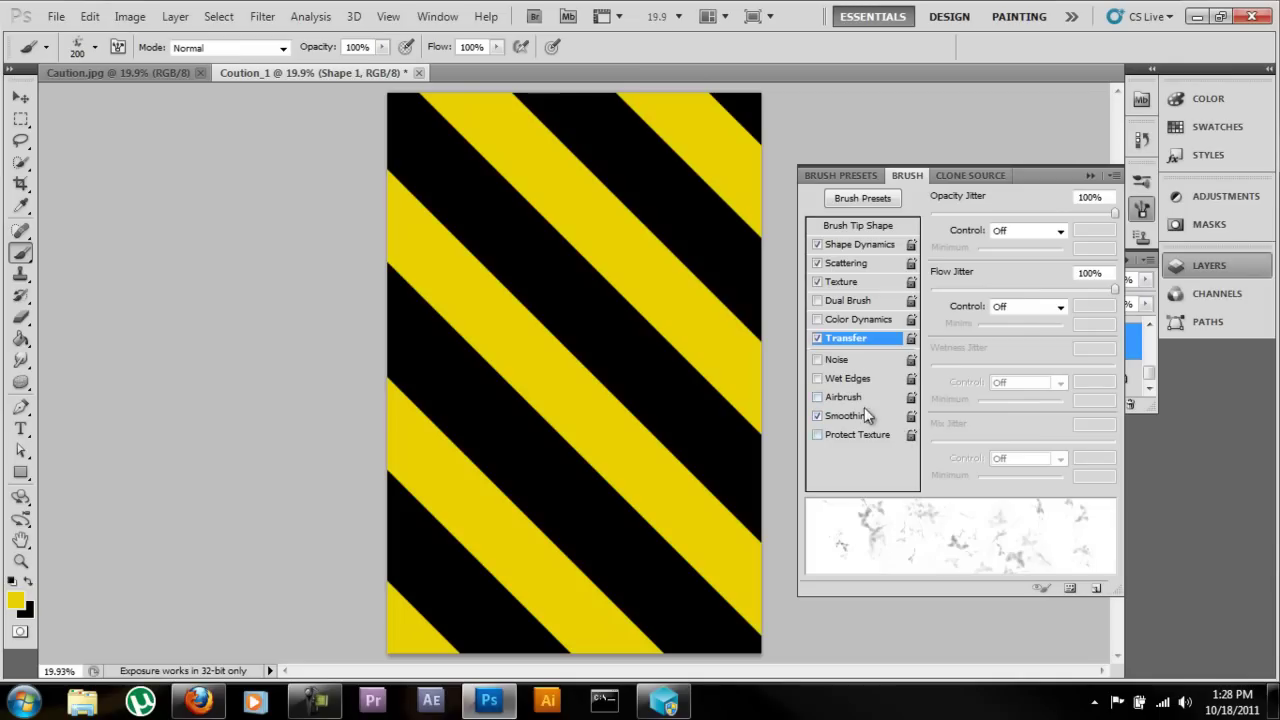
{"action": "left_click", "coordinate": [1091, 176]}
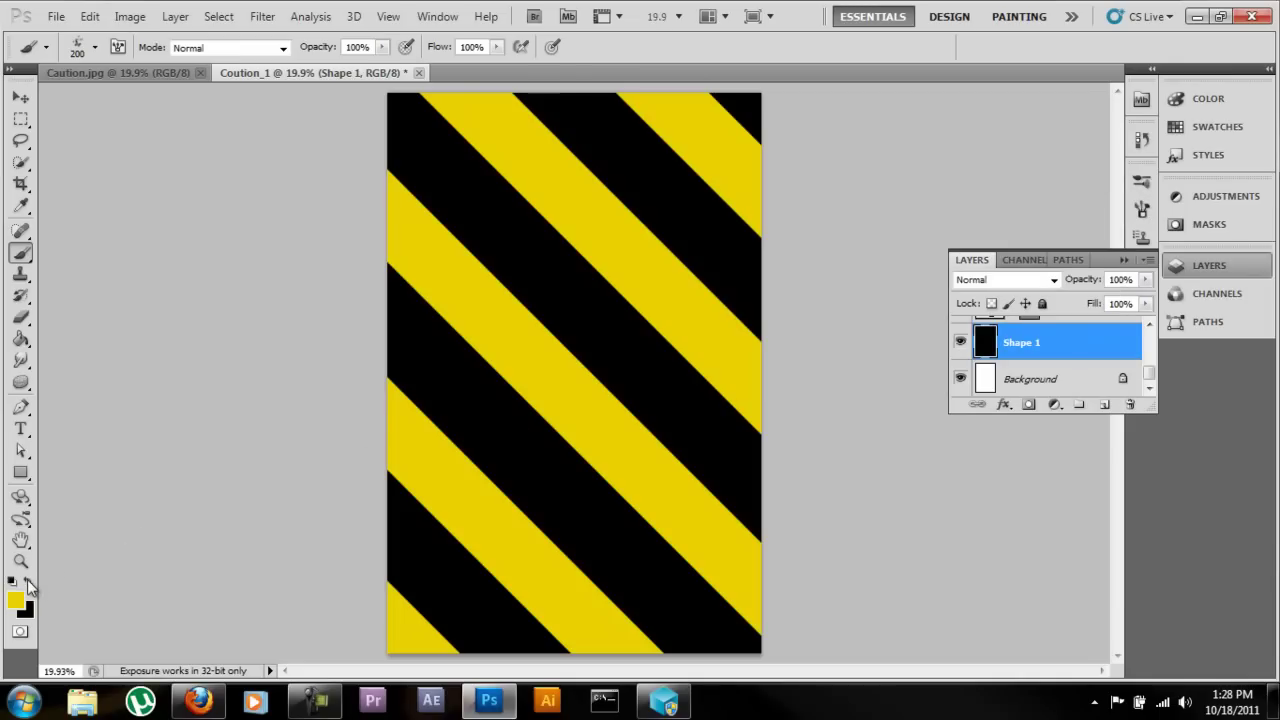
Paint yellow grunge along all the black bands of the Shape 1 layer with the 200 px splatter brush.
{"action": "left_click", "coordinate": [982, 345]}
{"action": "mouse_move", "coordinate": [638, 122]}
{"action": "left_mouse_down"}
{"action": "mouse_move", "coordinate": [735, 100]}
{"action": "mouse_move", "coordinate": [766, 122]}
{"action": "mouse_move", "coordinate": [754, 161]}
{"action": "mouse_move", "coordinate": [570, 147]}
{"action": "mouse_move", "coordinate": [550, 104]}
{"action": "mouse_move", "coordinate": [623, 143]}
{"action": "mouse_move", "coordinate": [647, 198]}
{"action": "mouse_move", "coordinate": [720, 234]}
{"action": "mouse_move", "coordinate": [742, 325]}
{"action": "left_mouse_up"}
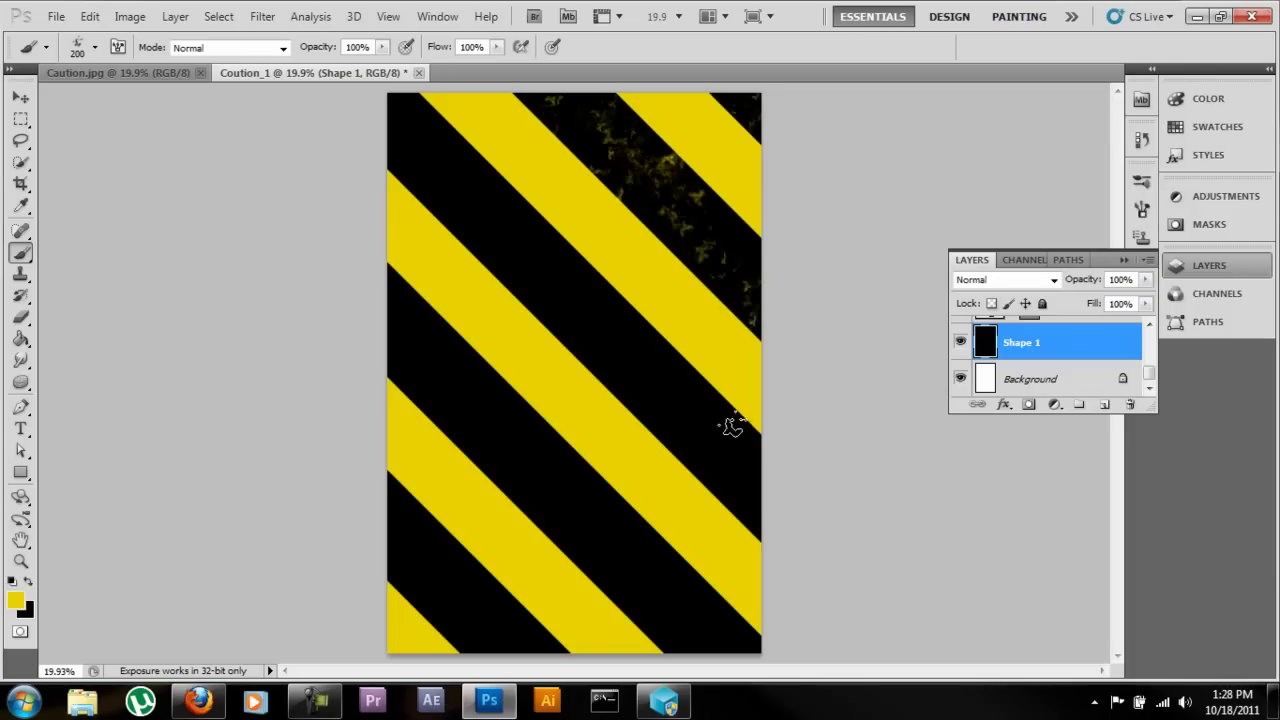
{"action": "mouse_move", "coordinate": [410, 100]}
{"action": "left_mouse_down"}
{"action": "mouse_move", "coordinate": [448, 184]}
{"action": "mouse_move", "coordinate": [598, 253]}
{"action": "mouse_move", "coordinate": [594, 288]}
{"action": "mouse_move", "coordinate": [702, 425]}
{"action": "mouse_move", "coordinate": [780, 491]}
{"action": "left_mouse_up"}
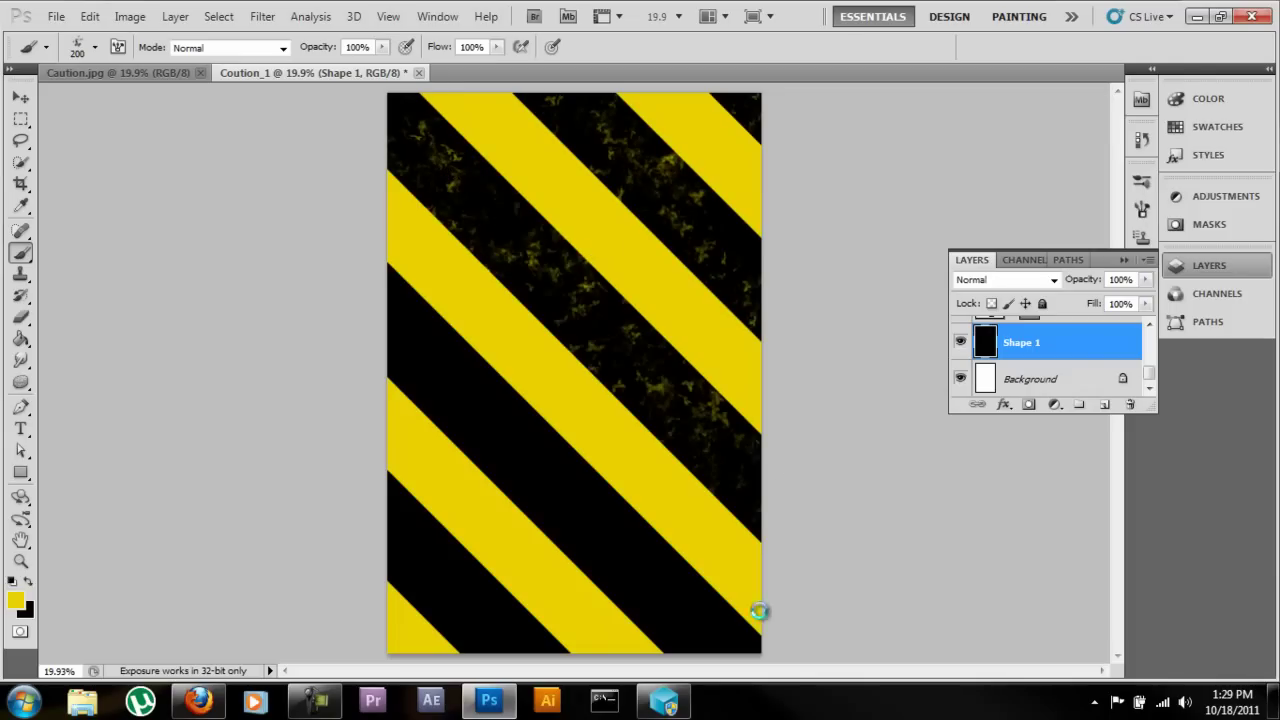
{"action": "mouse_move", "coordinate": [451, 306]}
{"action": "left_mouse_down"}
{"action": "mouse_move", "coordinate": [489, 391]}
{"action": "mouse_move", "coordinate": [553, 463]}
{"action": "mouse_move", "coordinate": [604, 486]}
{"action": "mouse_move", "coordinate": [666, 620]}
{"action": "left_mouse_up"}
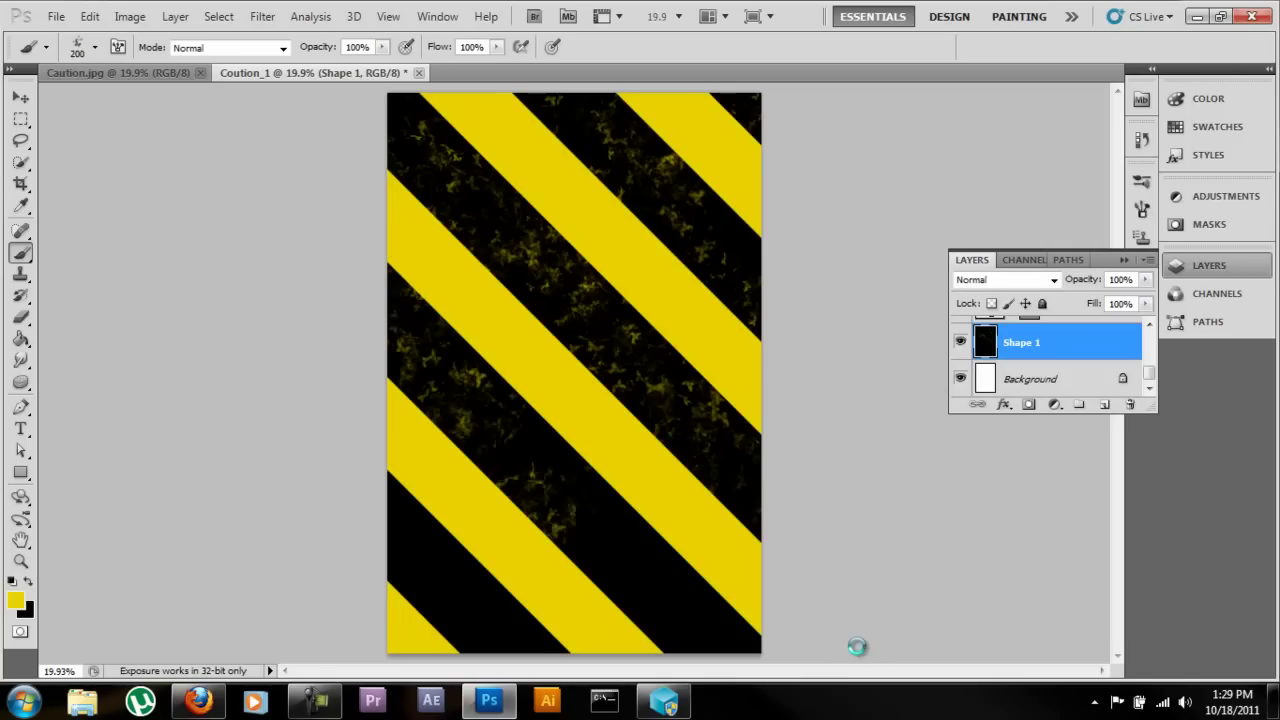
{"action": "mouse_move", "coordinate": [371, 491]}
{"action": "left_mouse_down"}
{"action": "mouse_move", "coordinate": [470, 584]}
{"action": "mouse_move", "coordinate": [750, 648]}
{"action": "left_mouse_up"}
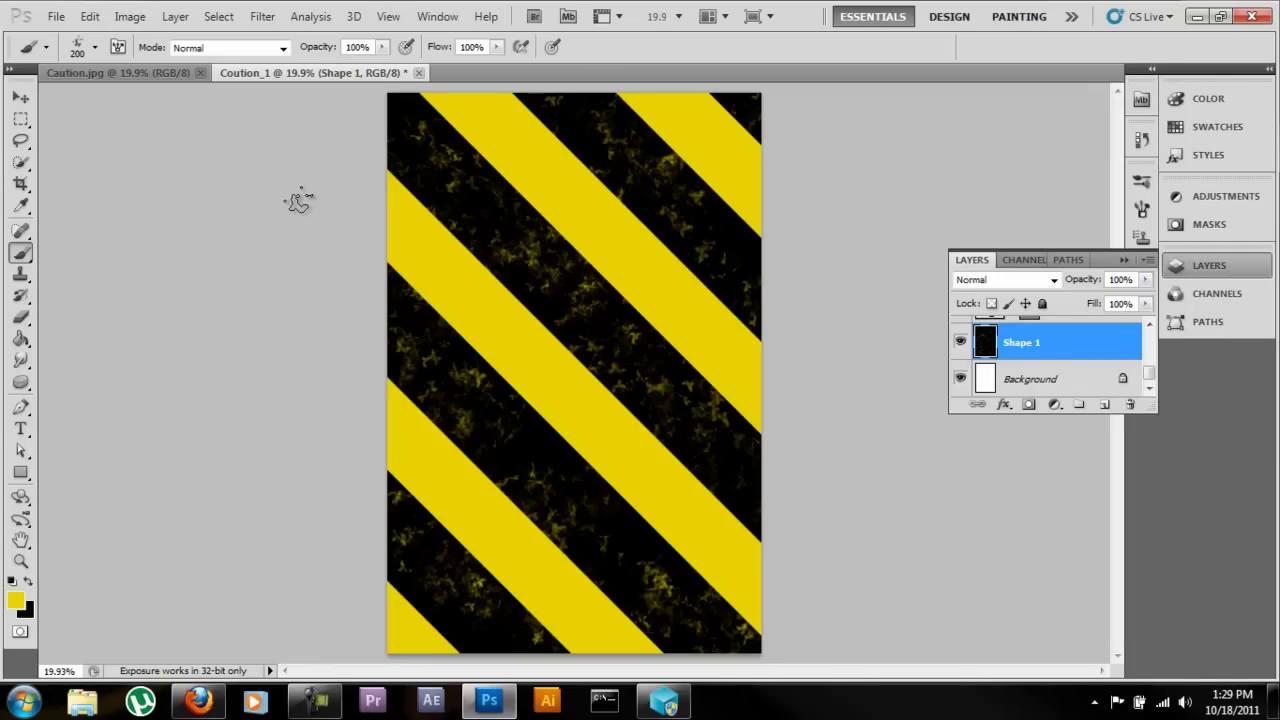
Enlarge the splatter brush to 500 px and add larger yellow grunge marks across the black bands.
{"action": "key", "text": "bracketleft"}
{"action": "key", "text": "bracketright"}
{"action": "key", "text": "bracketright"}
{"action": "key", "text": "bracketright"}
{"action": "key", "text": "bracketright"}
{"action": "key", "text": "bracketright"}
{"action": "key", "text": "bracketright"}
{"action": "key", "text": "bracketright"}
{"action": "key", "text": "bracketleft"}
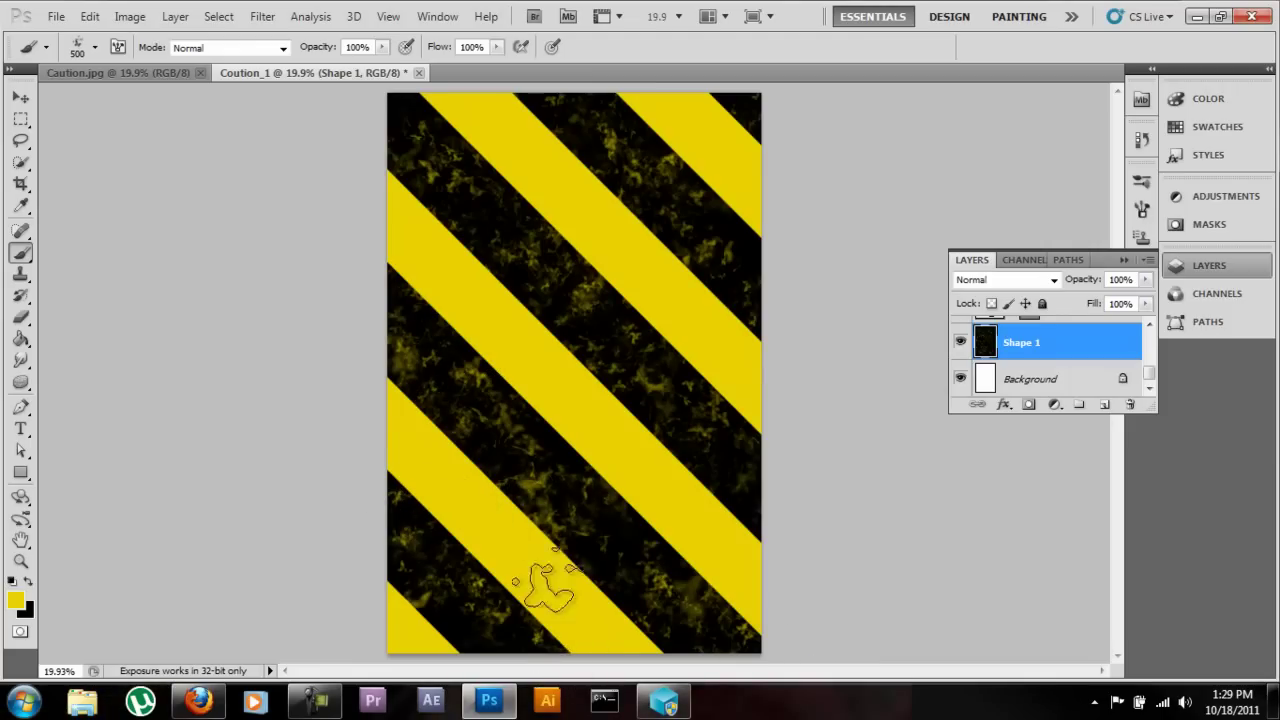
Rasterize the Shape 2 layer and make black the foreground color for the brush.
{"action": "left_click", "coordinate": [1149, 326]}
{"action": "left_click", "coordinate": [1149, 326]}
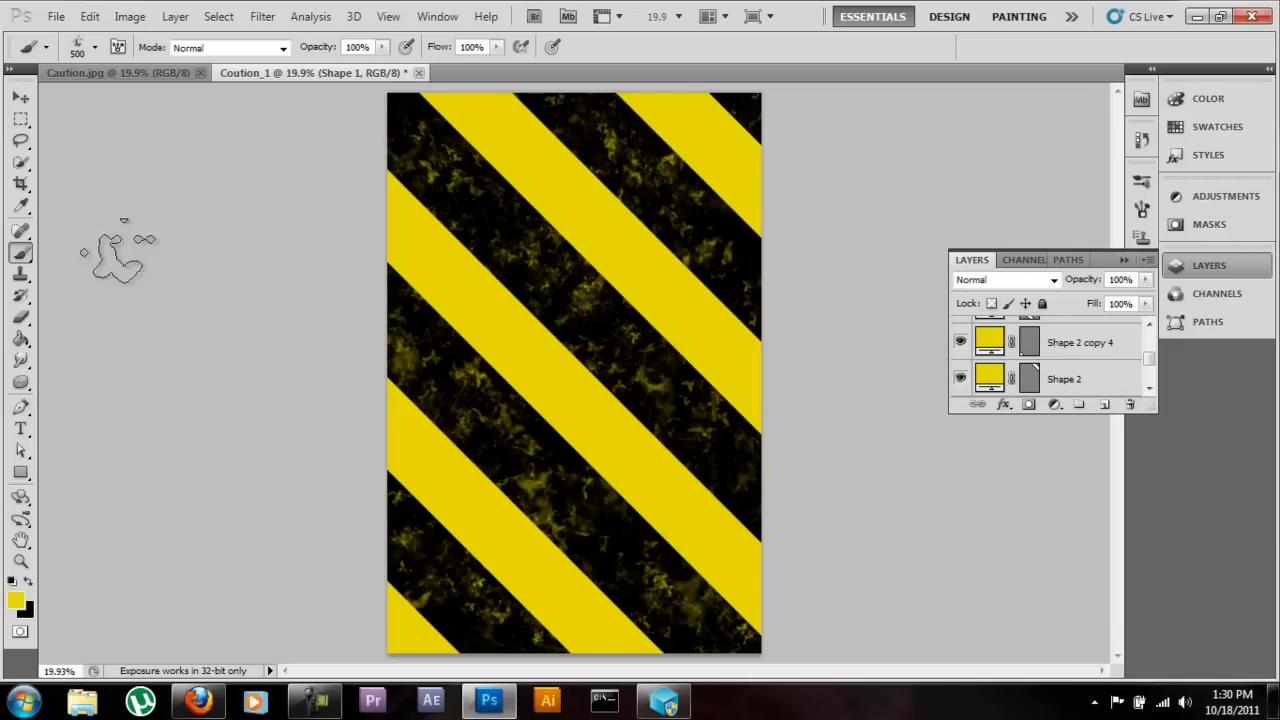
{"action": "left_click", "coordinate": [20, 101]}
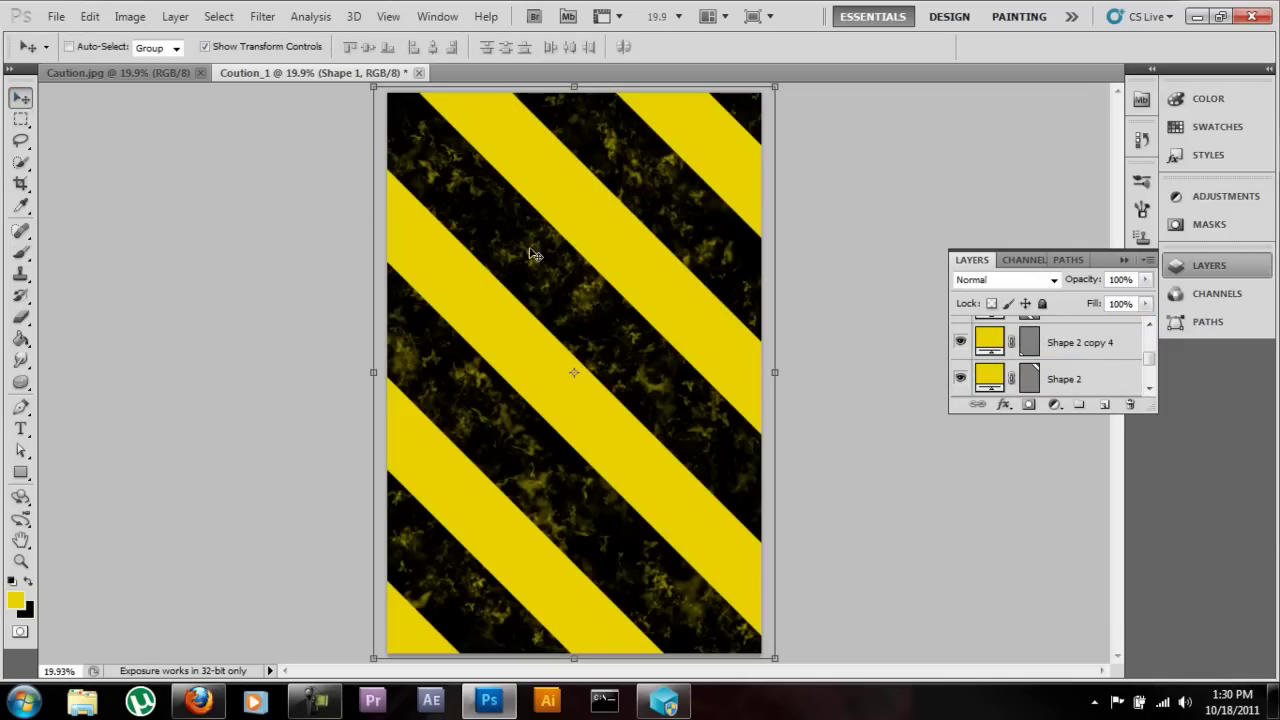
{"action": "left_click", "coordinate": [1075, 386]}
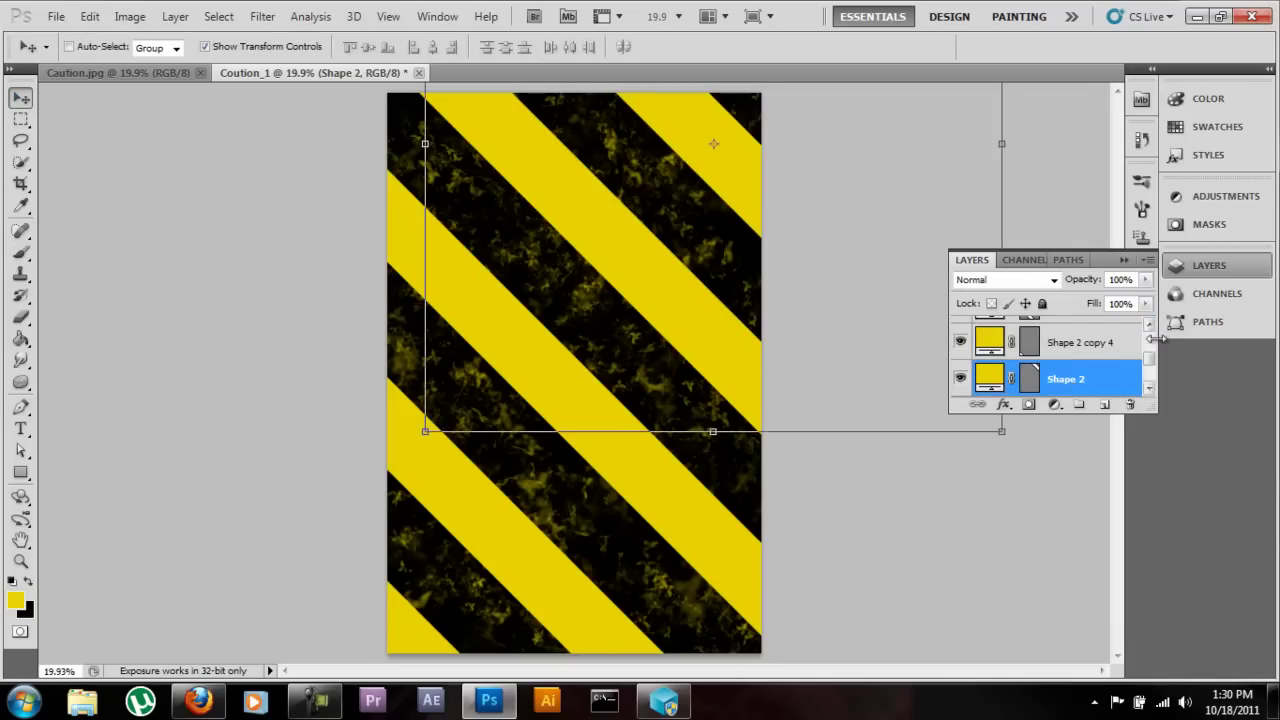
{"action": "scroll", "coordinate": [1145, 360], "scroll_direction": "down", "scroll_amount": 1}
{"action": "key", "text": "b"}
{"action": "key", "text": "x"}
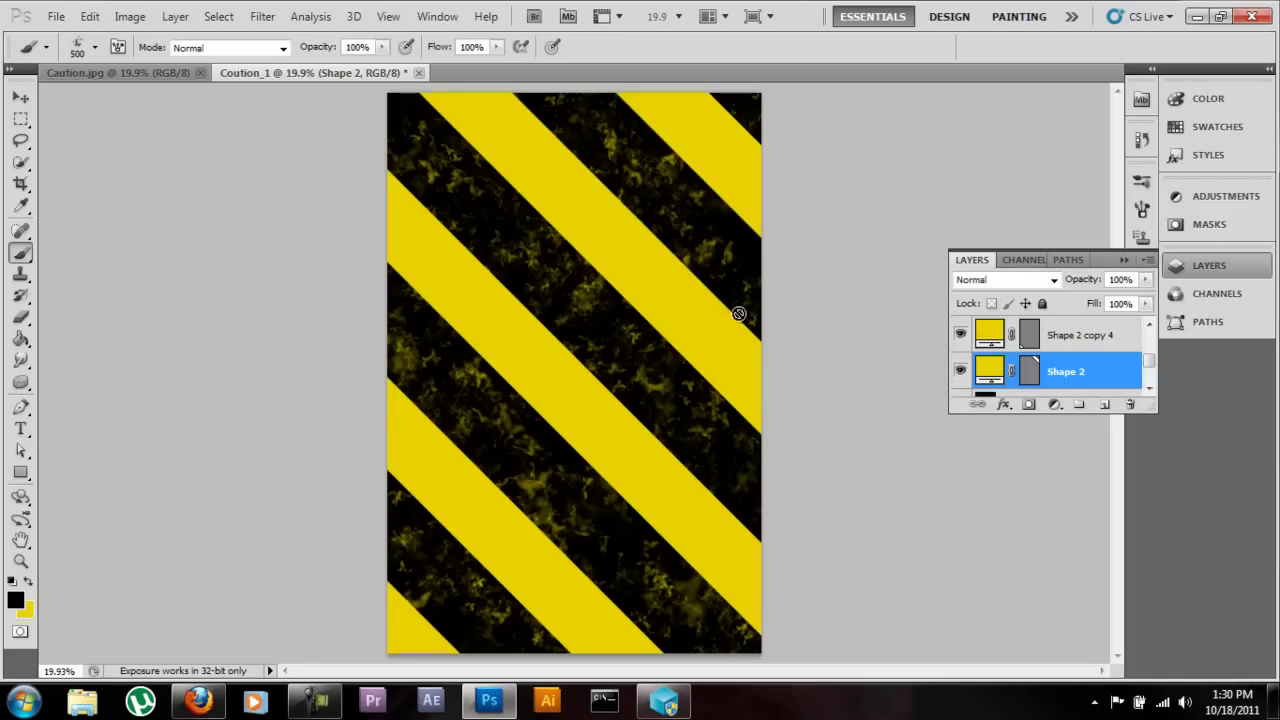
{"action": "left_click", "coordinate": [779, 285]}
{"action": "left_click", "coordinate": [652, 287]}
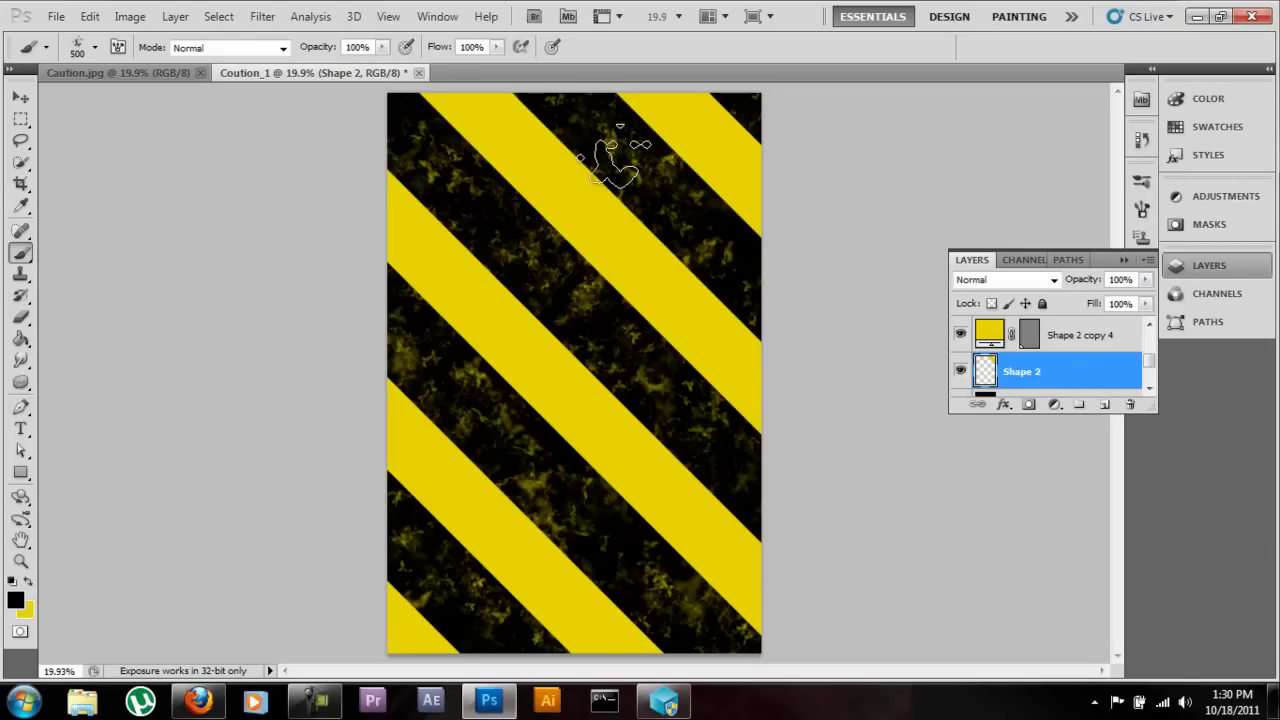
Reduce the splatter brush to 150 px and paint black grunge on the upper-right yellow stripe.
{"action": "key", "text": "bracketleft"}
{"action": "key", "text": "bracketleft"}
{"action": "key", "text": "bracketleft"}
{"action": "key", "text": "bracketleft"}
{"action": "key", "text": "bracketleft"}
{"action": "key", "text": "bracketleft"}
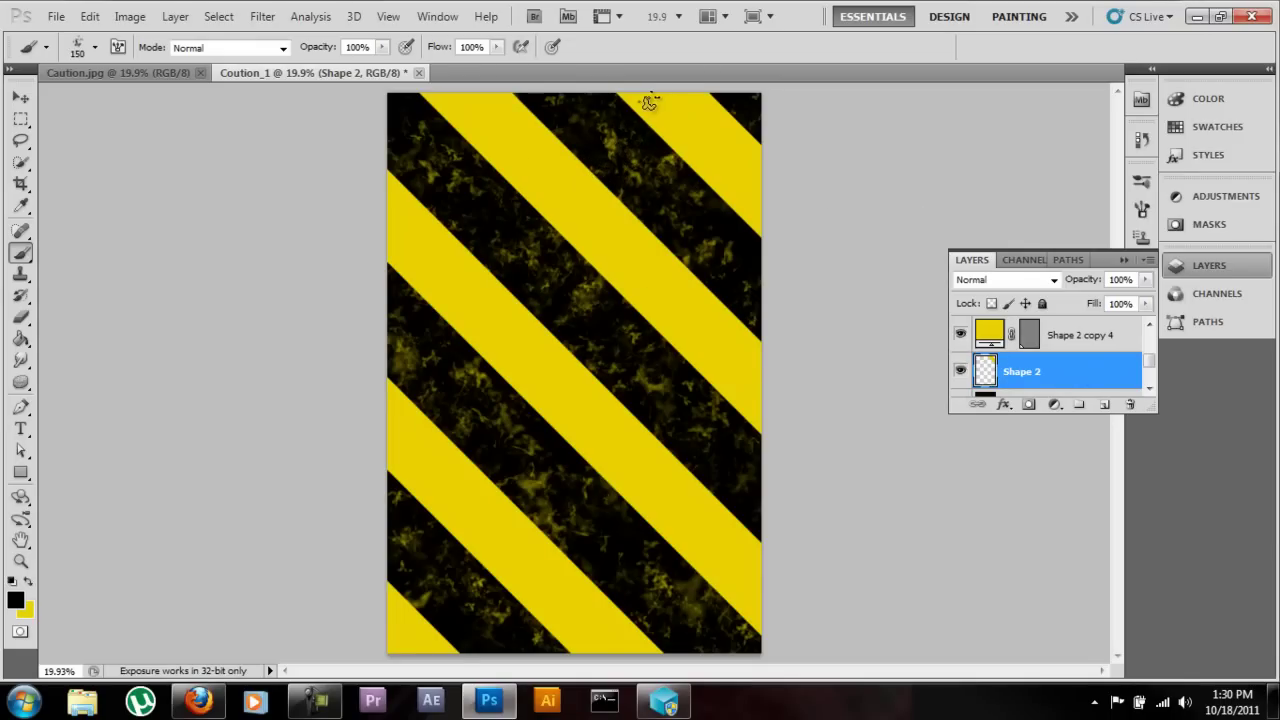
{"action": "left_click_drag", "start_coordinate": [642, 98], "coordinate": [693, 107]}
{"action": "left_click", "coordinate": [695, 154]}
Enlarge the brush to 400 px, add bigger black grunge marks to the upper-right stripe, and reduce the brush to 300 px.
{"action": "key", "text": "bracketright"}
{"action": "key", "text": "bracketright"}
{"action": "key", "text": "bracketright"}
{"action": "left_click", "coordinate": [665, 95]}
{"action": "left_click", "coordinate": [741, 148]}
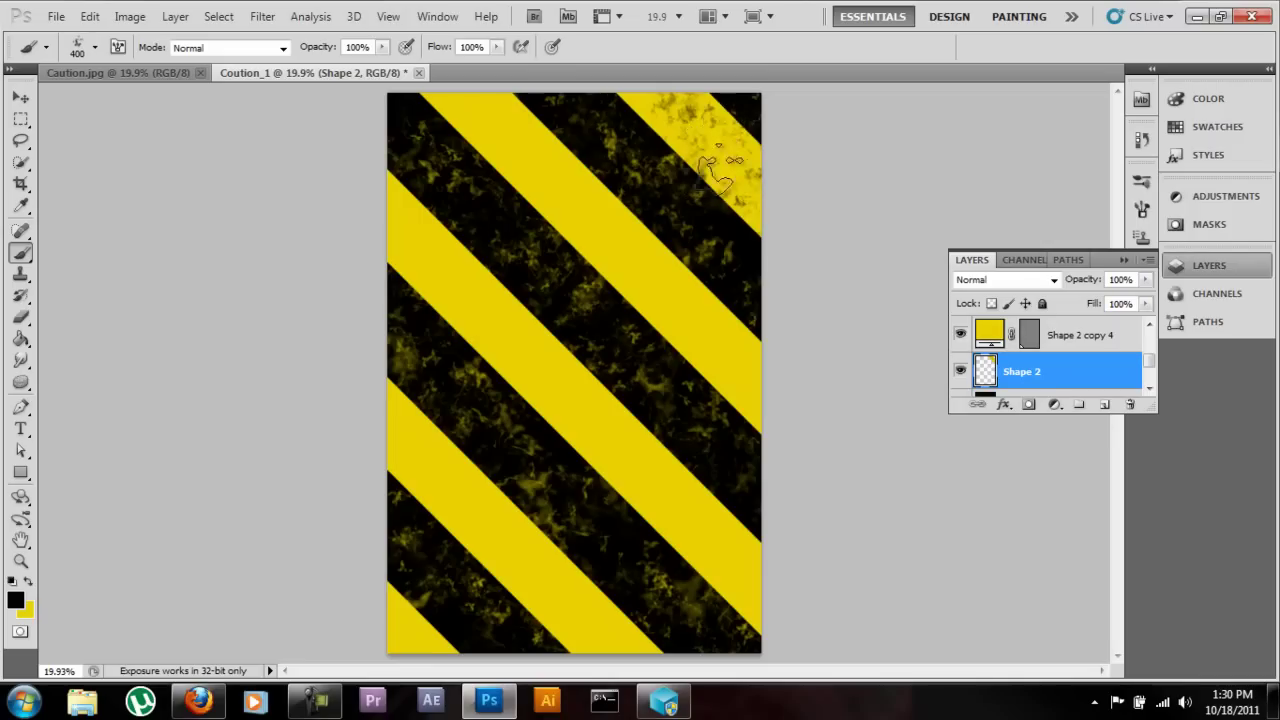
{"action": "key", "text": "bracketleft"}
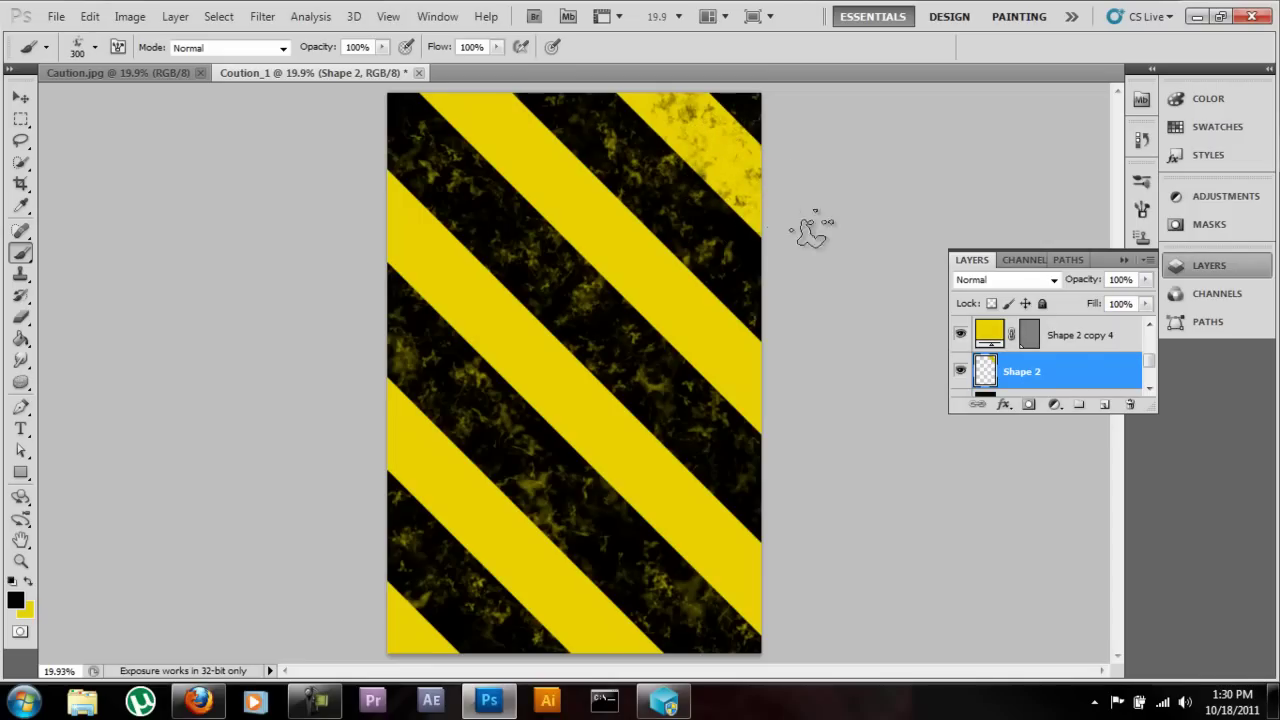
Rasterize the Shape 2 copy layer that holds the second yellow stripe.
{"action": "left_click", "coordinate": [1149, 327]}
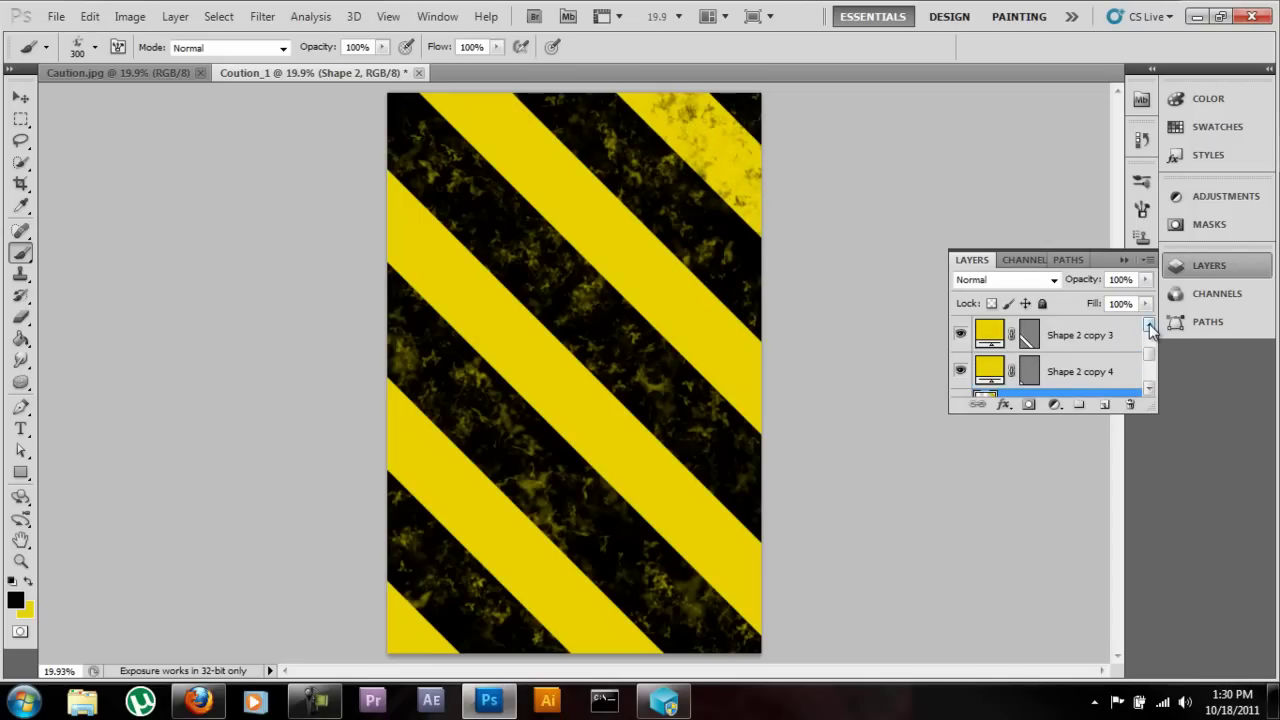
{"action": "left_click", "coordinate": [1149, 327]}
{"action": "left_click", "coordinate": [1149, 327]}
{"action": "left_click", "coordinate": [1095, 340]}
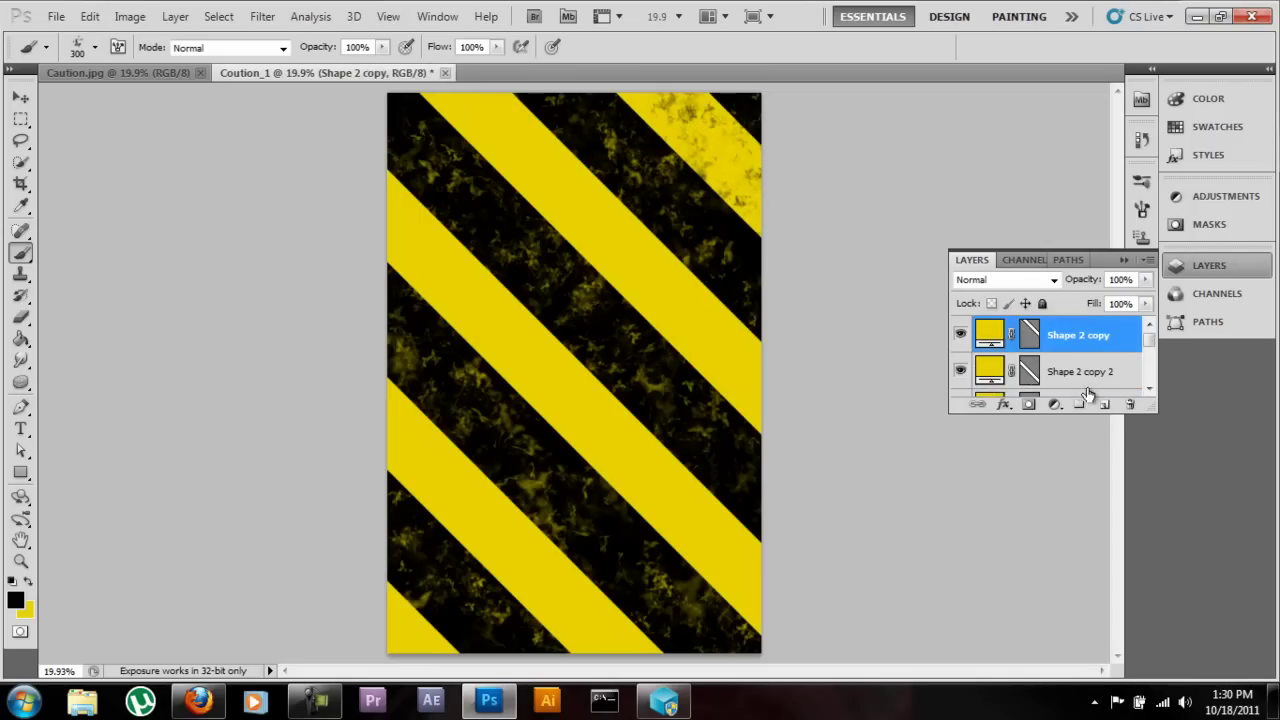
{"action": "left_click", "coordinate": [677, 268]}
{"action": "left_click", "coordinate": [620, 281]}
Paint black grunge along the full second stripe with a small splatter brush, adding larger marks at 300 px.
{"action": "key", "text": "bracketleft"}
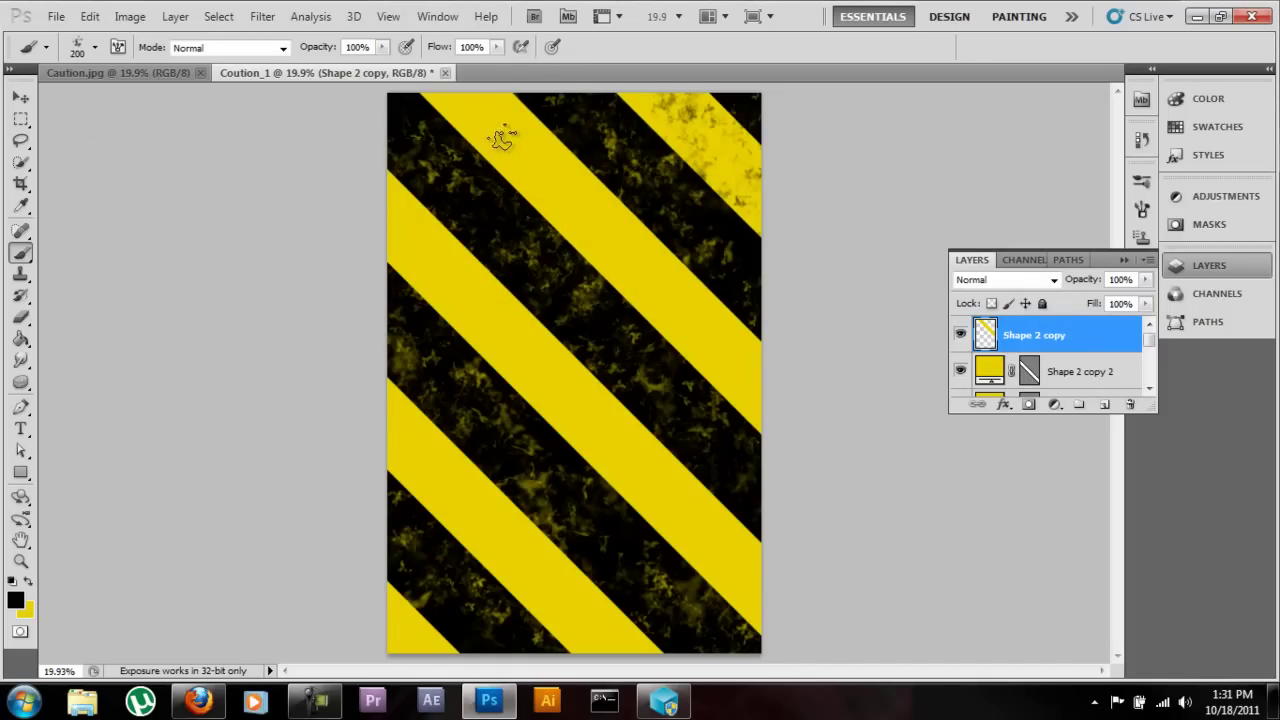
{"action": "key", "text": "bracketleft"}
{"action": "mouse_move", "coordinate": [445, 100]}
{"action": "left_mouse_down"}
{"action": "mouse_move", "coordinate": [525, 143]}
{"action": "mouse_move", "coordinate": [540, 170]}
{"action": "mouse_move", "coordinate": [703, 287]}
{"action": "mouse_move", "coordinate": [765, 405]}
{"action": "left_mouse_up"}
{"action": "key", "text": "bracketright"}
{"action": "mouse_move", "coordinate": [528, 127]}
{"action": "left_mouse_down"}
{"action": "mouse_move", "coordinate": [700, 237]}
{"action": "mouse_move", "coordinate": [774, 236]}
{"action": "mouse_move", "coordinate": [755, 246]}
{"action": "mouse_move", "coordinate": [540, 193]}
{"action": "left_mouse_up"}
{"action": "key", "text": "bracketright"}
{"action": "key", "text": "bracketright"}
{"action": "key", "text": "bracketright"}
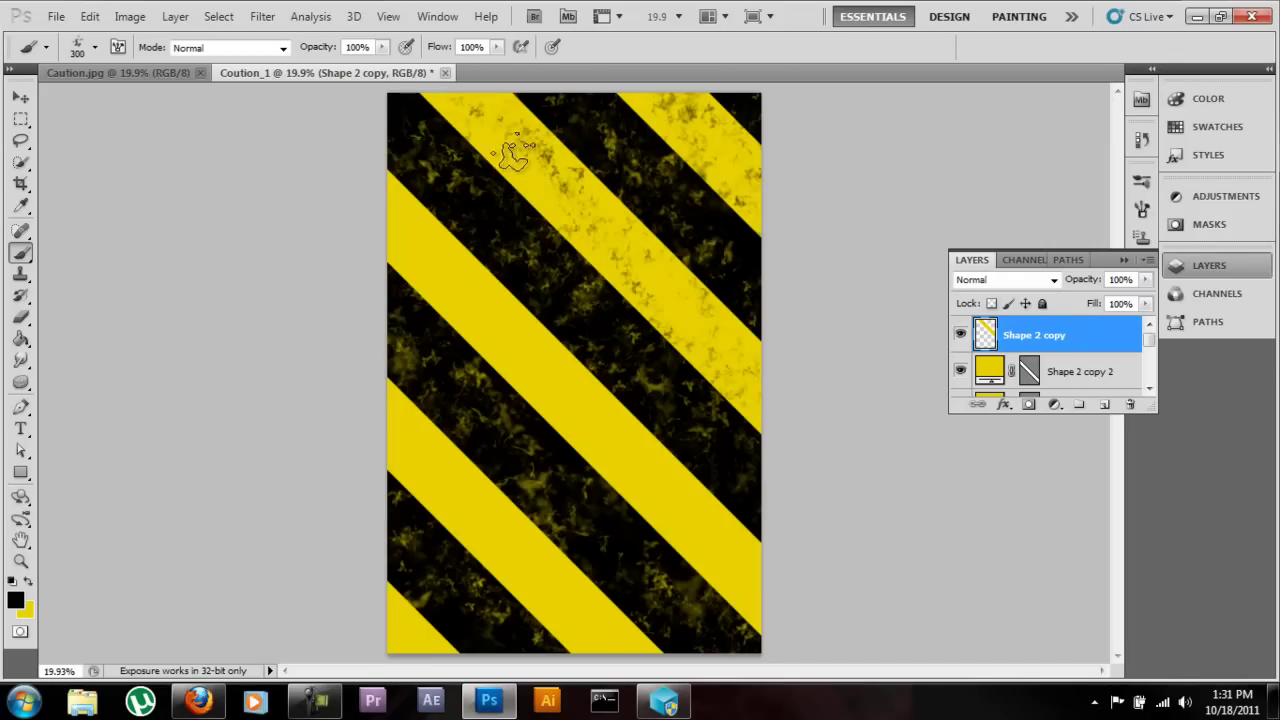
{"action": "left_click", "coordinate": [535, 135]}
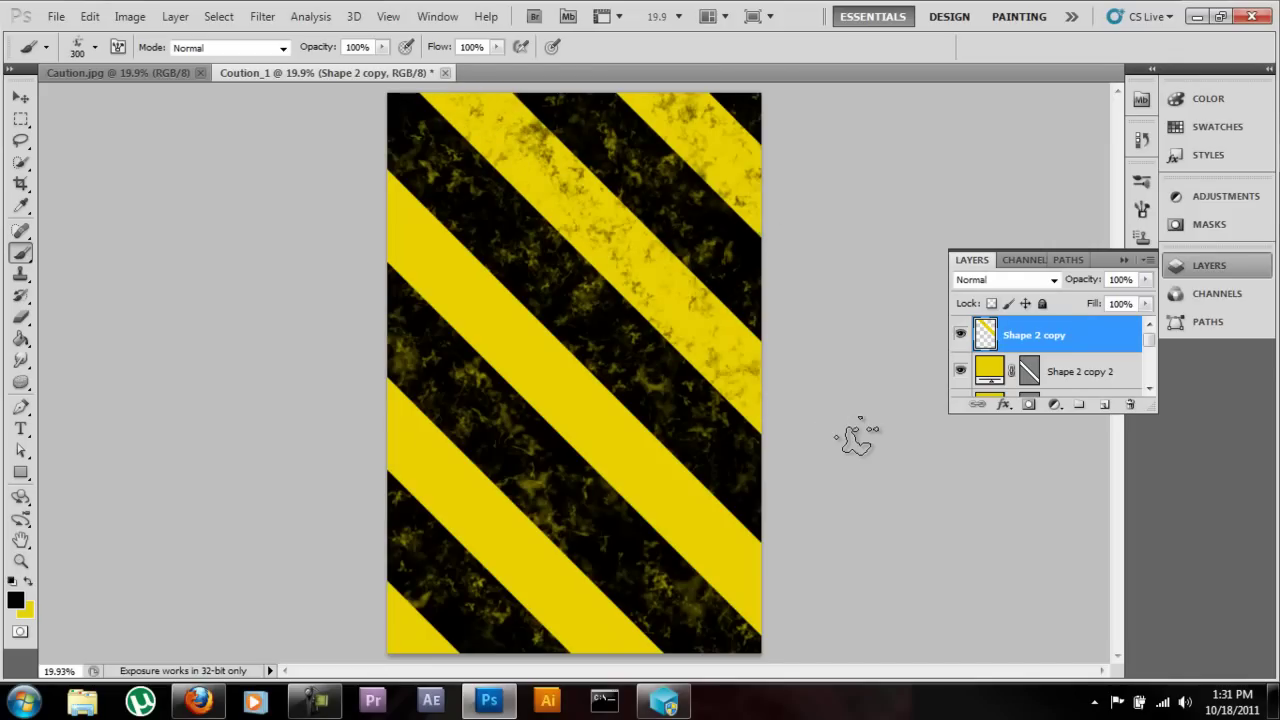
Reduce the splatter brush to 150 px and rasterize the Shape 2 copy 2 layer that holds the third yellow stripe.
{"action": "key", "text": "bracketleft"}
{"action": "key", "text": "bracketleft"}
{"action": "key", "text": "bracketleft"}
{"action": "key", "text": "bracketleft"}
{"action": "left_click", "coordinate": [1087, 385]}
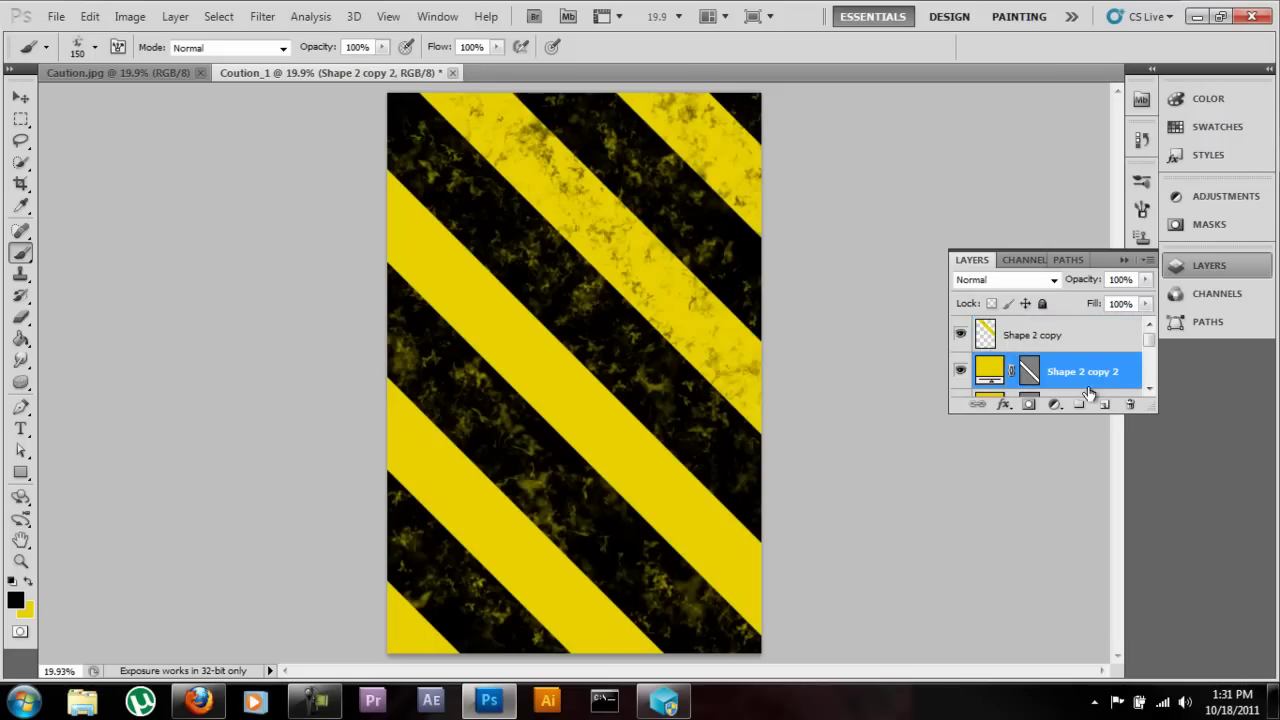
{"action": "left_click", "coordinate": [553, 246]}
{"action": "key", "text": "Return"}
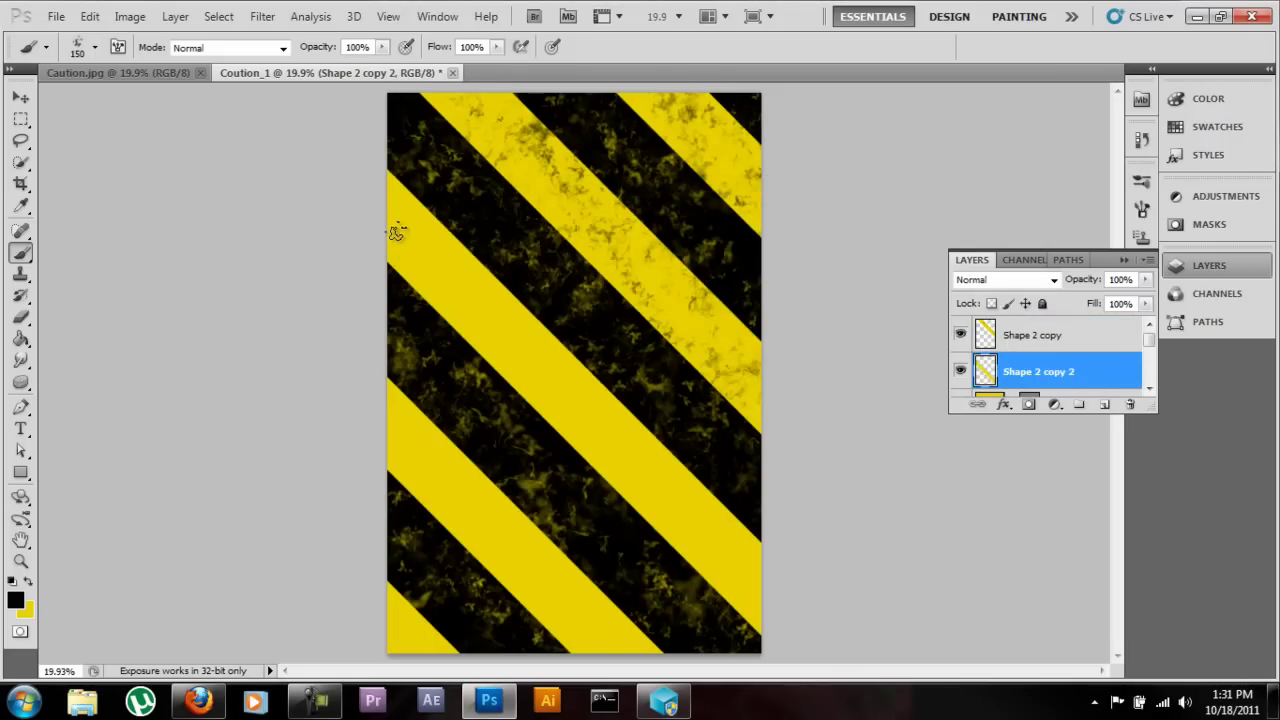
Paint black grunge along the full third yellow stripe at 150 px, adding larger marks with the brush enlarged up to 400 px.
{"action": "mouse_move", "coordinate": [390, 209]}
{"action": "left_mouse_down"}
{"action": "mouse_move", "coordinate": [427, 270]}
{"action": "mouse_move", "coordinate": [462, 265]}
{"action": "mouse_move", "coordinate": [468, 305]}
{"action": "mouse_move", "coordinate": [708, 519]}
{"action": "mouse_move", "coordinate": [772, 600]}
{"action": "left_mouse_up"}
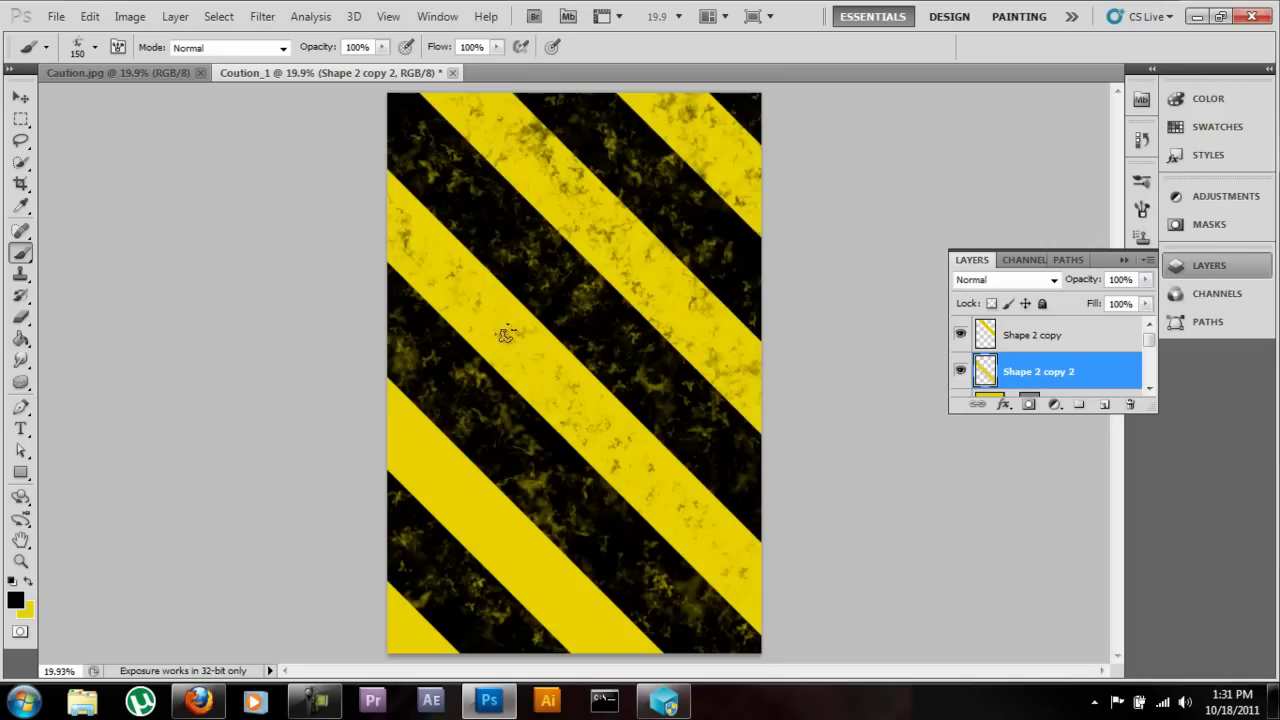
{"action": "key", "text": "bracketright"}
{"action": "key", "text": "bracketright"}
{"action": "key", "text": "bracketright"}
{"action": "key", "text": "bracketright"}
{"action": "key", "text": "bracketright"}
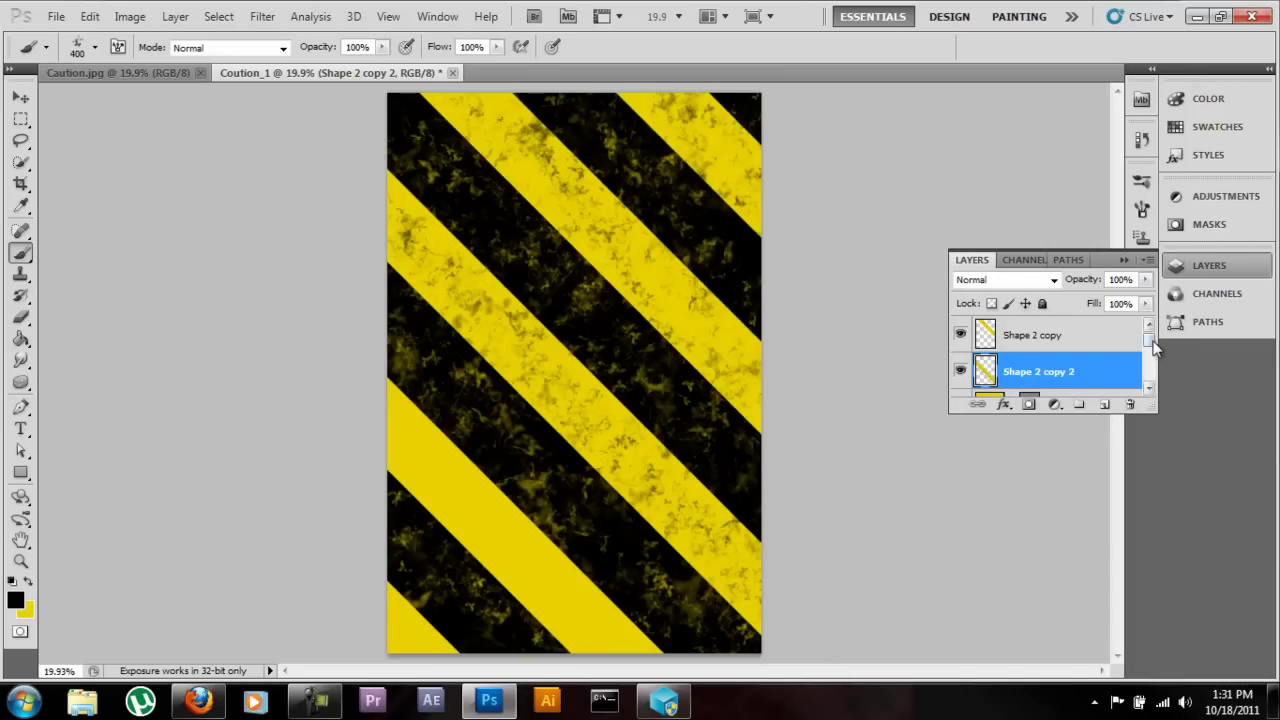
Rasterize the Shape 2 copy 3 layer that holds the fourth yellow stripe and reduce the splatter brush to 150 px.
{"action": "scroll", "coordinate": [1150, 345], "scroll_direction": "down", "scroll_amount": 1}
{"action": "left_click", "coordinate": [1097, 342]}
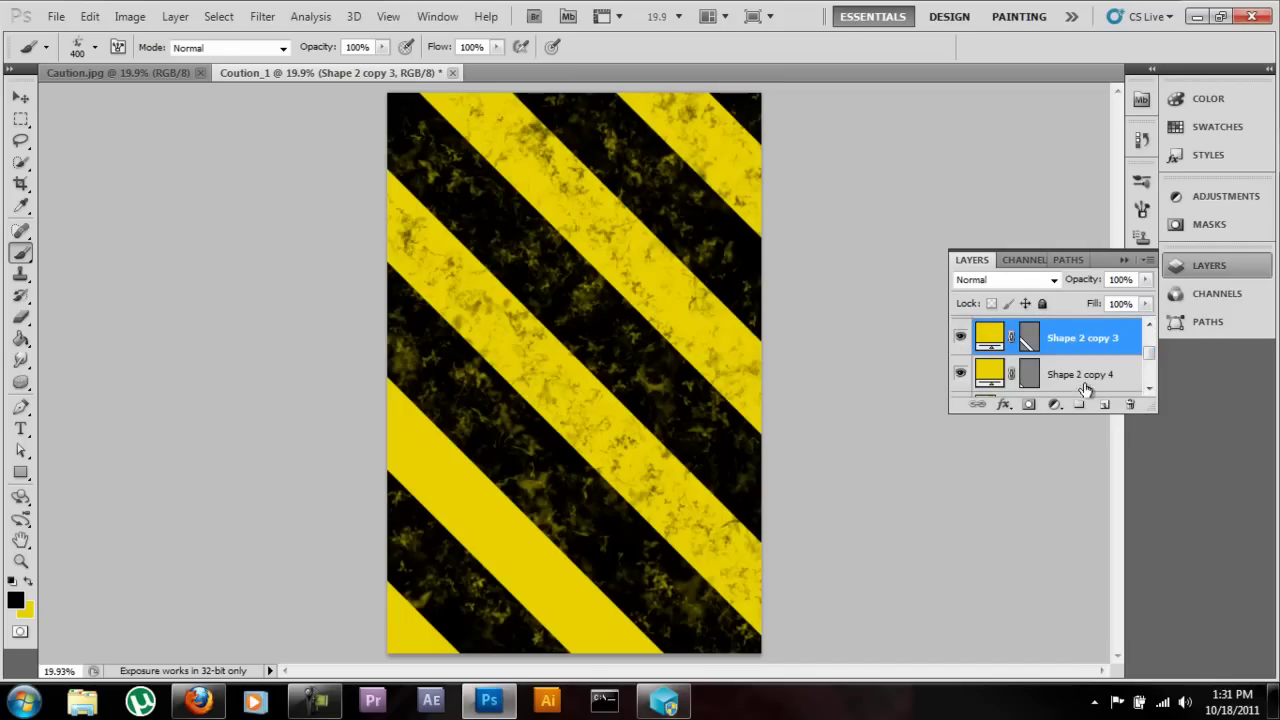
{"action": "left_click", "coordinate": [528, 380]}
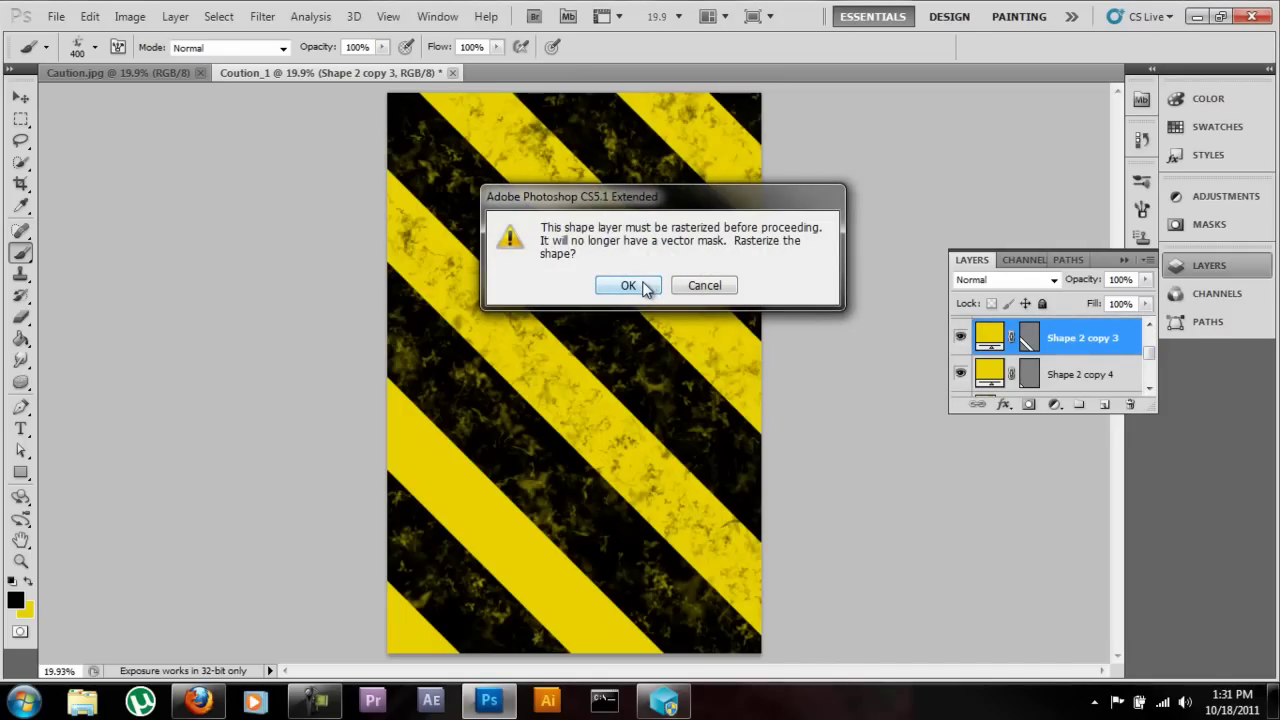
{"action": "left_click", "coordinate": [628, 286]}
{"action": "key", "text": "bracketleft"}
{"action": "key", "text": "bracketleft"}
{"action": "key", "text": "bracketleft"}
{"action": "key", "text": "bracketleft"}
{"action": "key", "text": "bracketleft"}
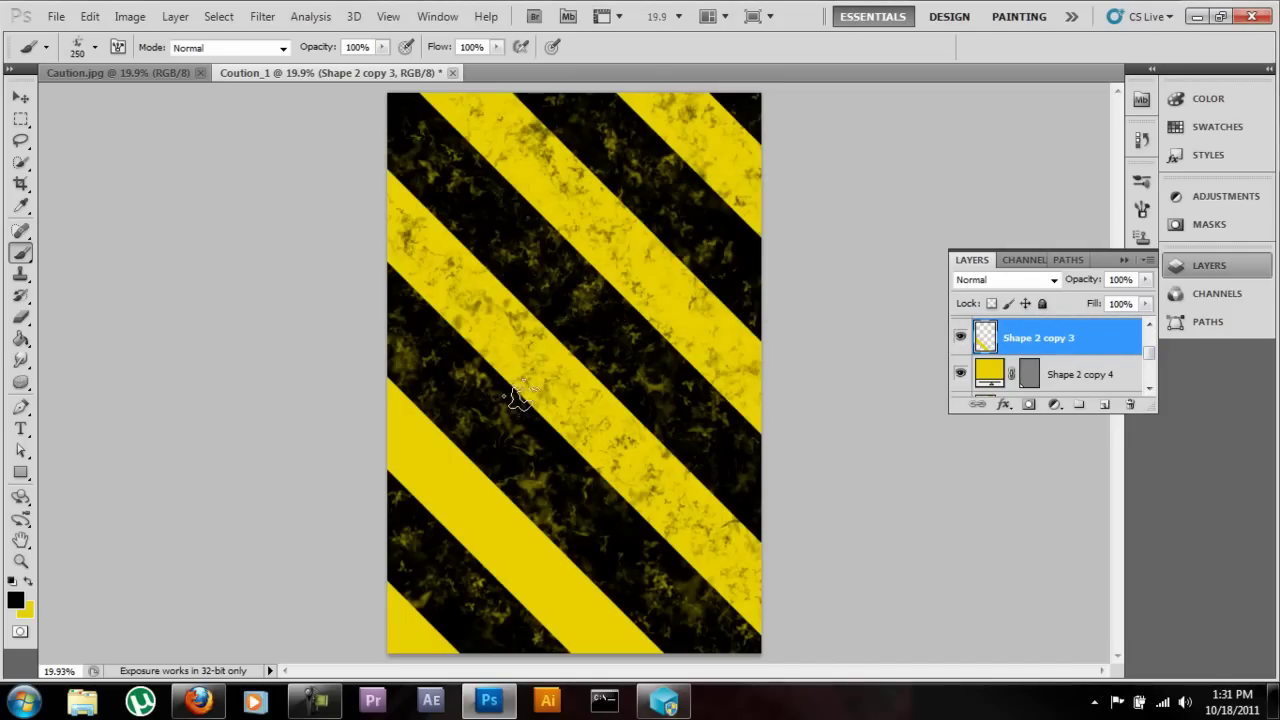
Paint black grunge along the fourth yellow stripe at 150 px, adding bigger marks with the brush enlarged up to 400 px.
{"action": "mouse_move", "coordinate": [403, 409]}
{"action": "left_mouse_down"}
{"action": "mouse_move", "coordinate": [441, 486]}
{"action": "mouse_move", "coordinate": [475, 504]}
{"action": "mouse_move", "coordinate": [531, 591]}
{"action": "mouse_move", "coordinate": [605, 609]}
{"action": "left_mouse_up"}
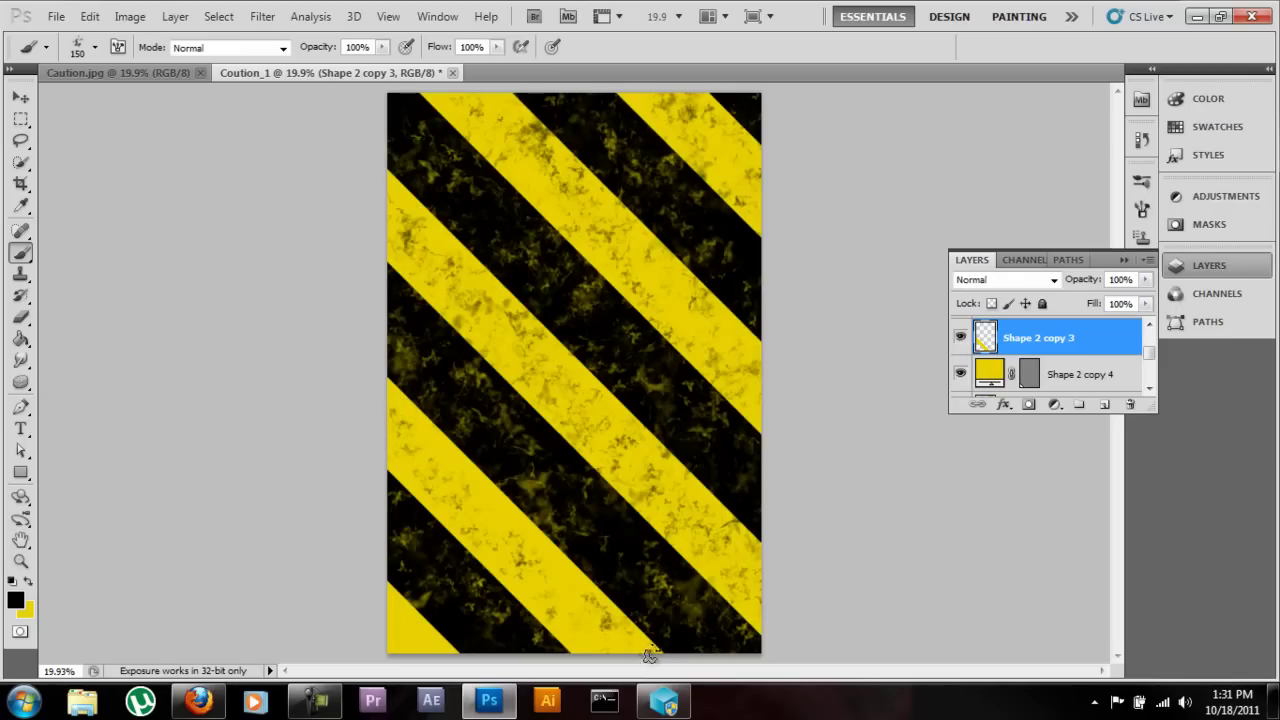
{"action": "key", "text": "bracketright"}
{"action": "key", "text": "bracketright"}
{"action": "key", "text": "bracketright"}
{"action": "key", "text": "bracketright"}
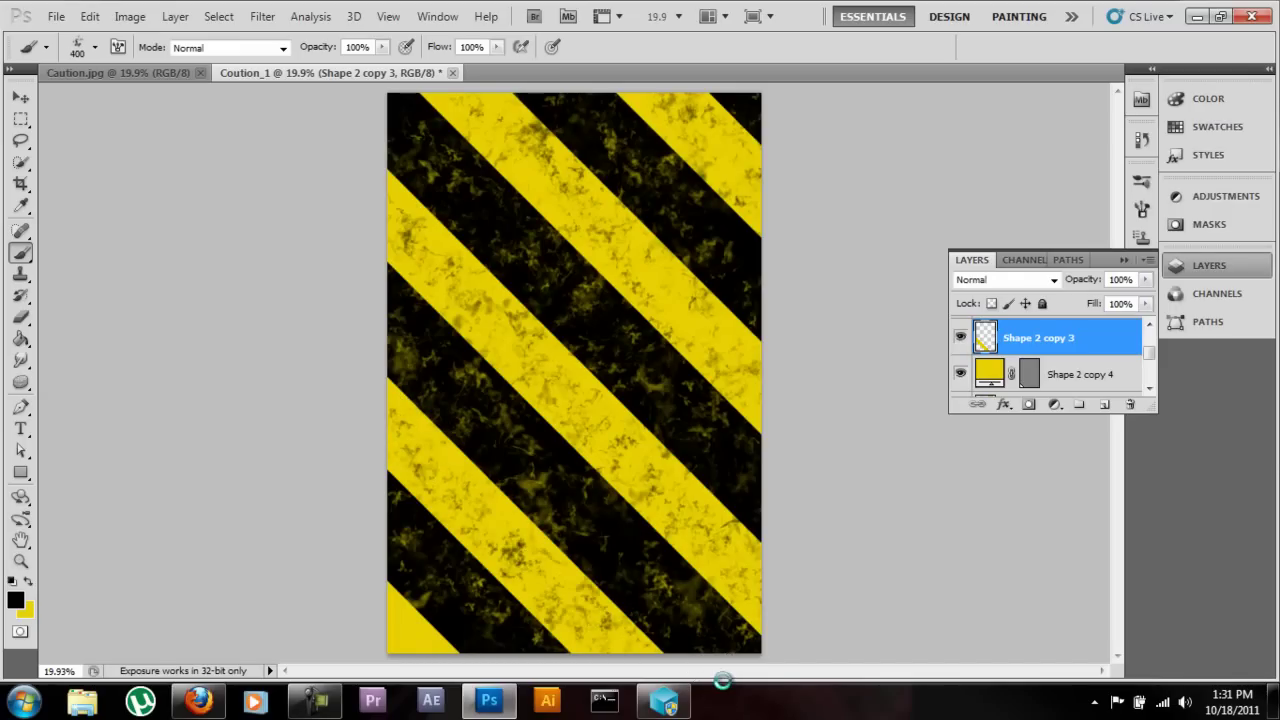
Rasterize the Shape 2 copy 4 layer and reduce the splatter brush for small black grunge marks on the lower-left corner stripe.
{"action": "left_click", "coordinate": [1067, 378]}
{"action": "left_click", "coordinate": [610, 318]}
{"action": "left_click", "coordinate": [623, 286]}
{"action": "key", "text": "bracketleft"}
{"action": "key", "text": "bracketleft"}
{"action": "key", "text": "bracketleft"}
{"action": "key", "text": "bracketleft"}
{"action": "key", "text": "bracketleft"}
Enlarge the splatter brush to 400 px and finish the black grunge on the lower-left corner stripe.
{"action": "key", "text": "bracketright"}
{"action": "key", "text": "bracketright"}
{"action": "key", "text": "bracketright"}
{"action": "key", "text": "bracketright"}
{"action": "key", "text": "bracketright"}
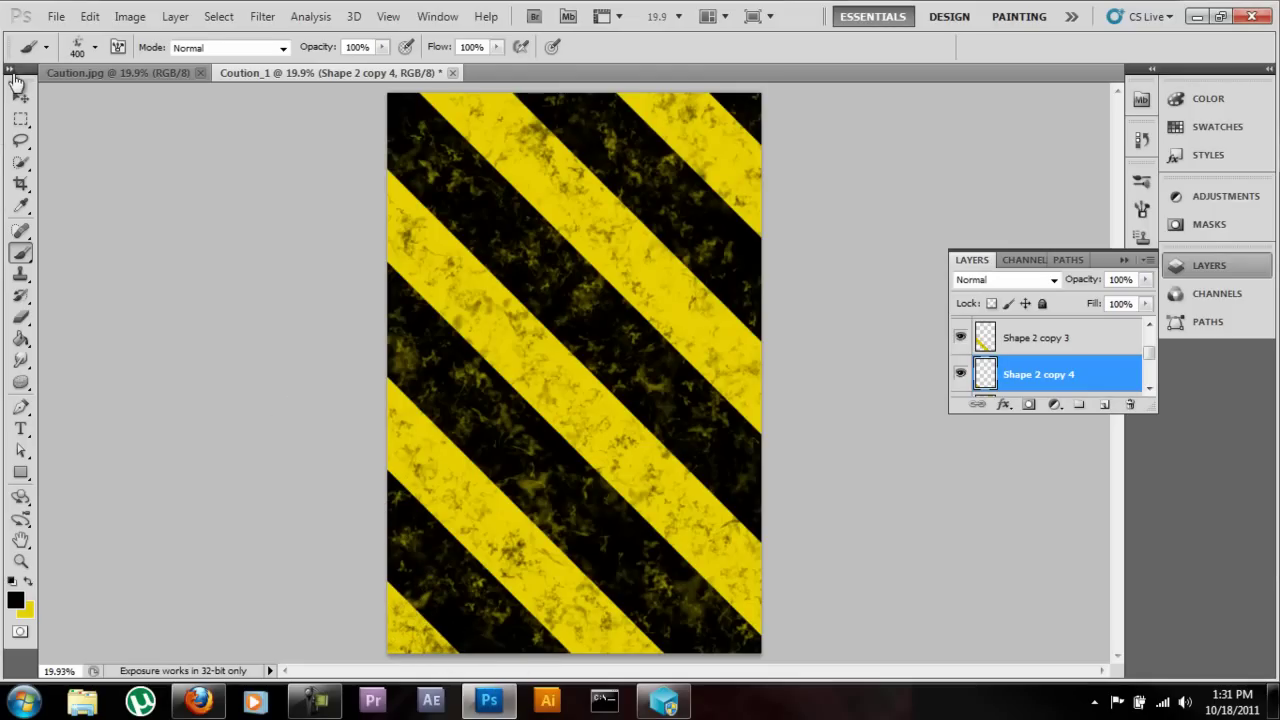
Add denser black grunge to the fourth yellow stripe on the Shape 2 copy 3 layer, varying the splatter brush size from 250 px.
{"action": "left_click", "coordinate": [21, 97]}
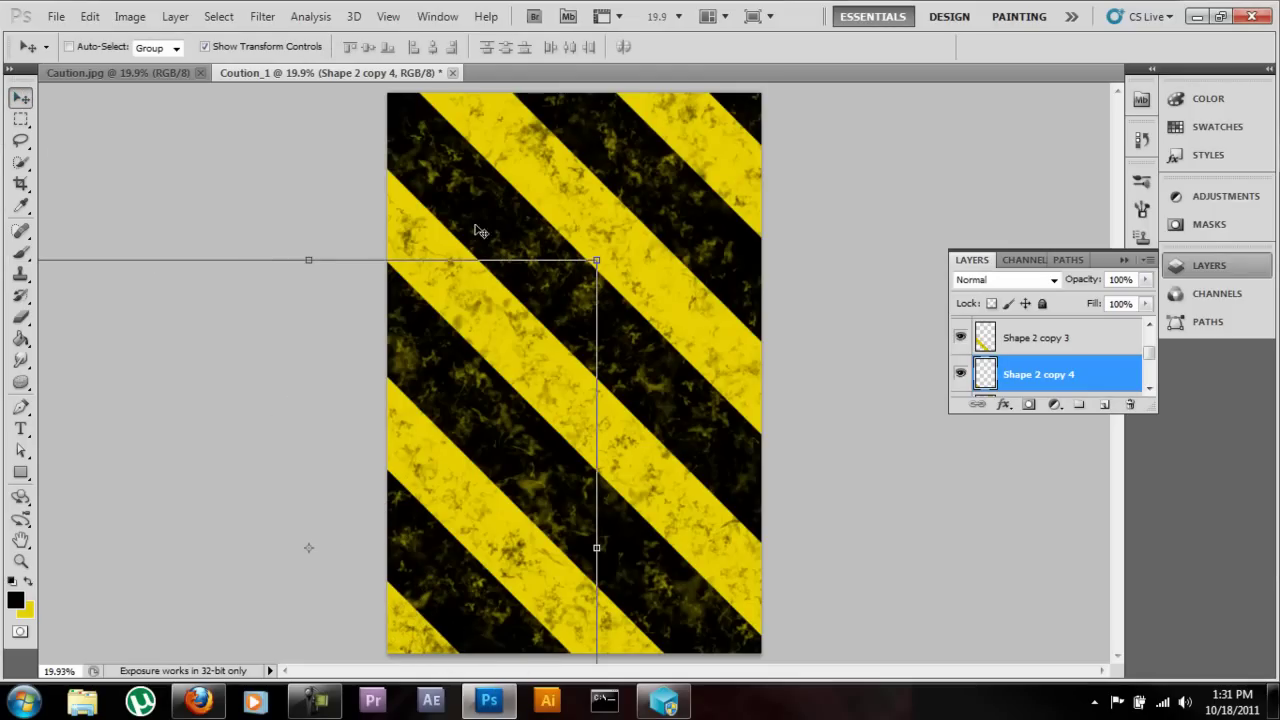
{"action": "left_click", "coordinate": [1100, 342]}
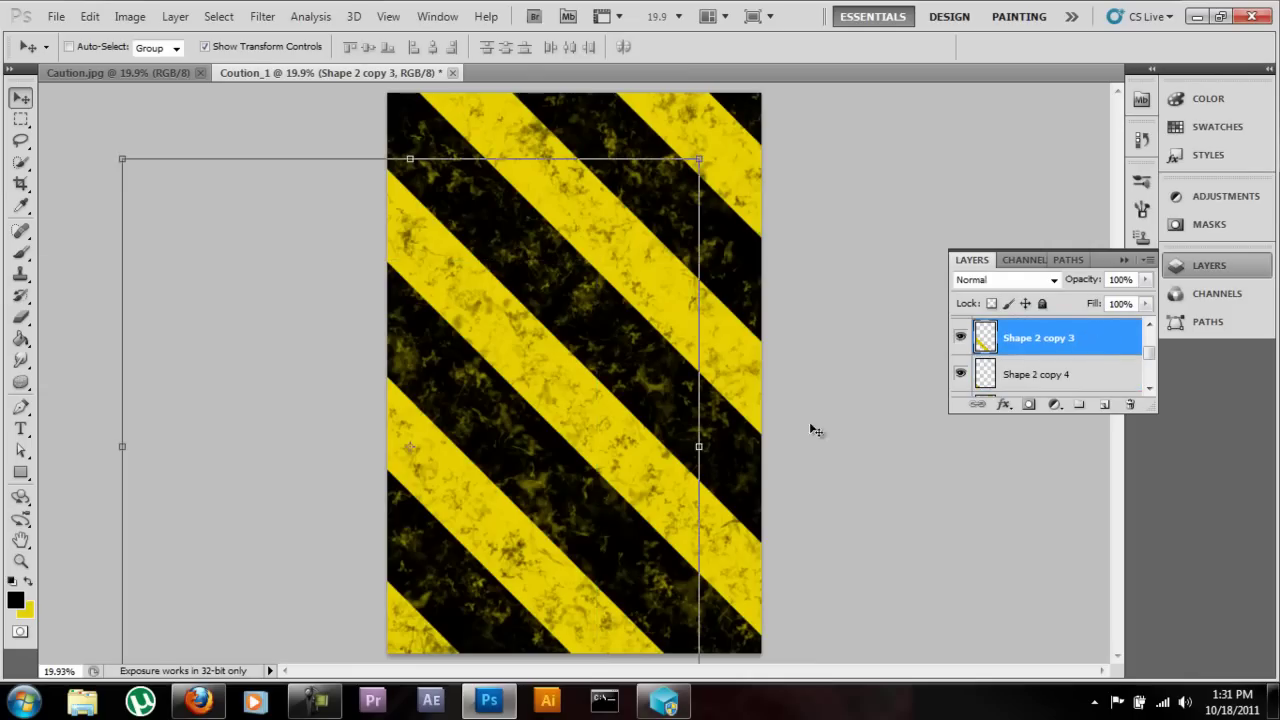
{"action": "left_click", "coordinate": [21, 252]}
{"action": "key", "text": "bracketleft"}
{"action": "key", "text": "bracketleft"}
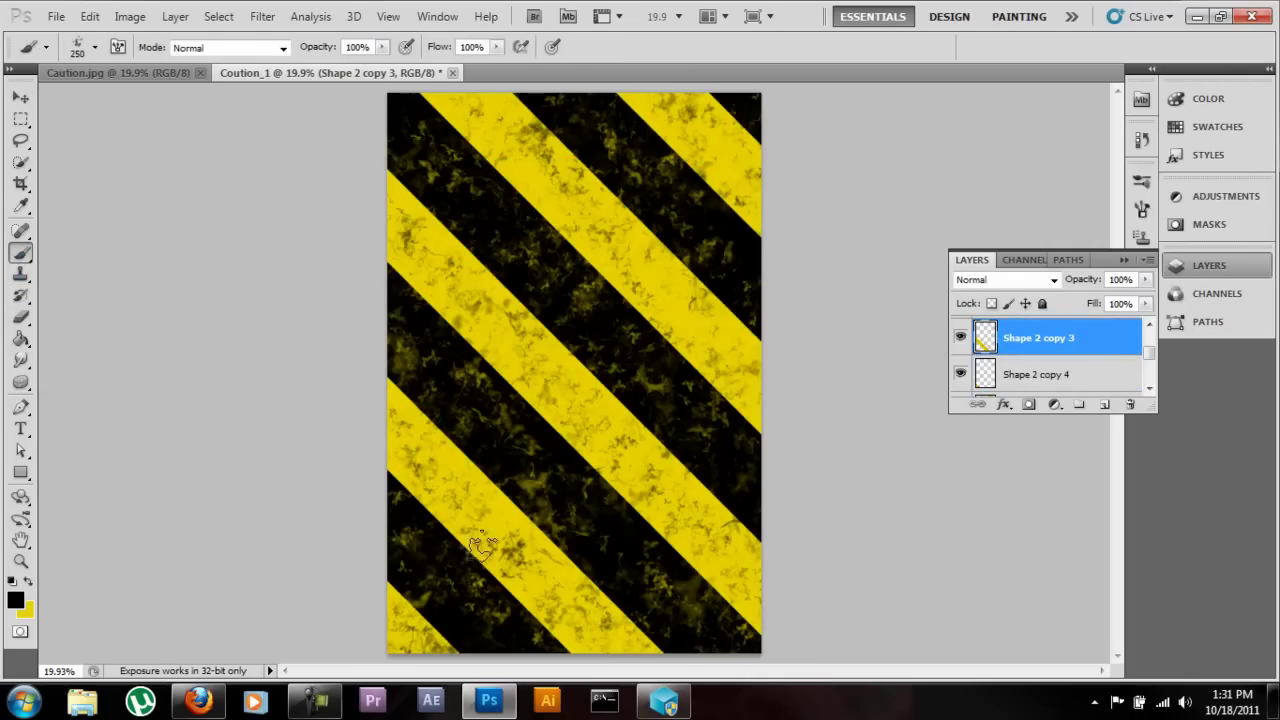
{"action": "key", "text": "bracketright"}
{"action": "key", "text": "bracketright"}
{"action": "key", "text": "bracketright"}
{"action": "key", "text": "bracketleft"}
{"action": "key", "text": "bracketleft"}
Add more 300 px black grunge to the third stripe on Shape 2 copy 2 and the second stripe on Shape 2 copy.
{"action": "left_click", "coordinate": [1149, 324]}
{"action": "left_click", "coordinate": [1058, 349]}
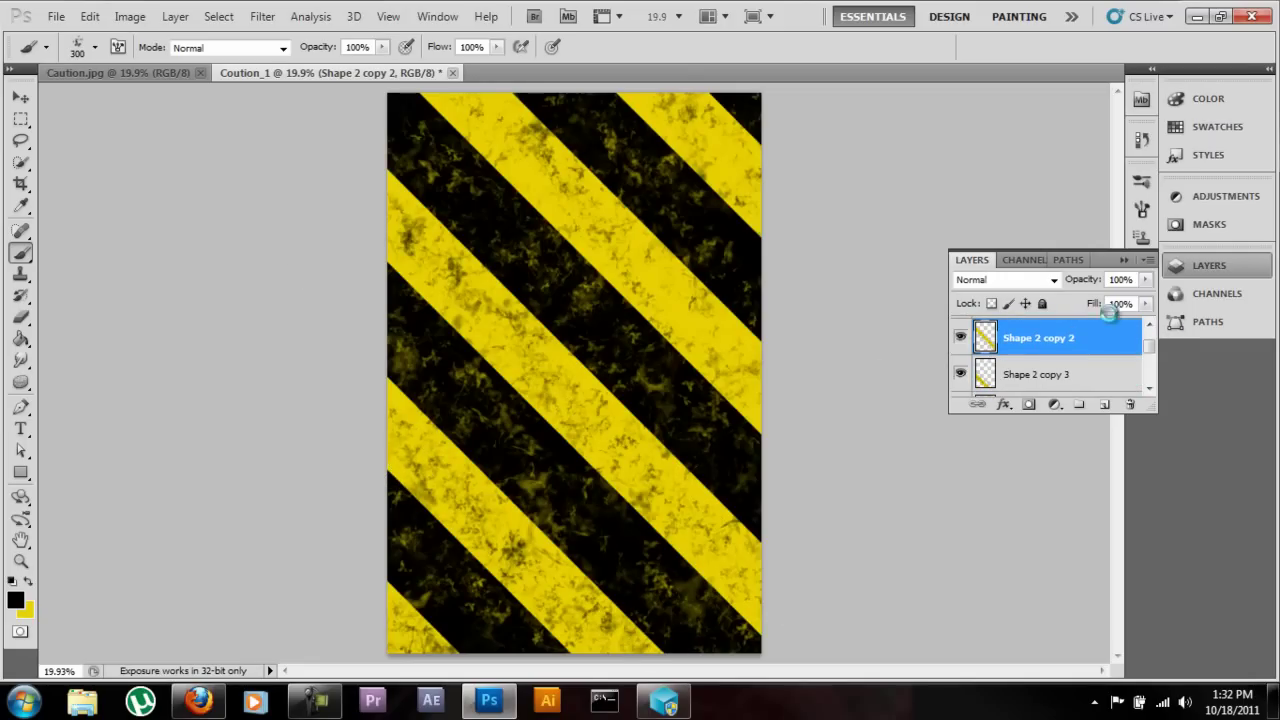
{"action": "left_click", "coordinate": [1149, 324]}
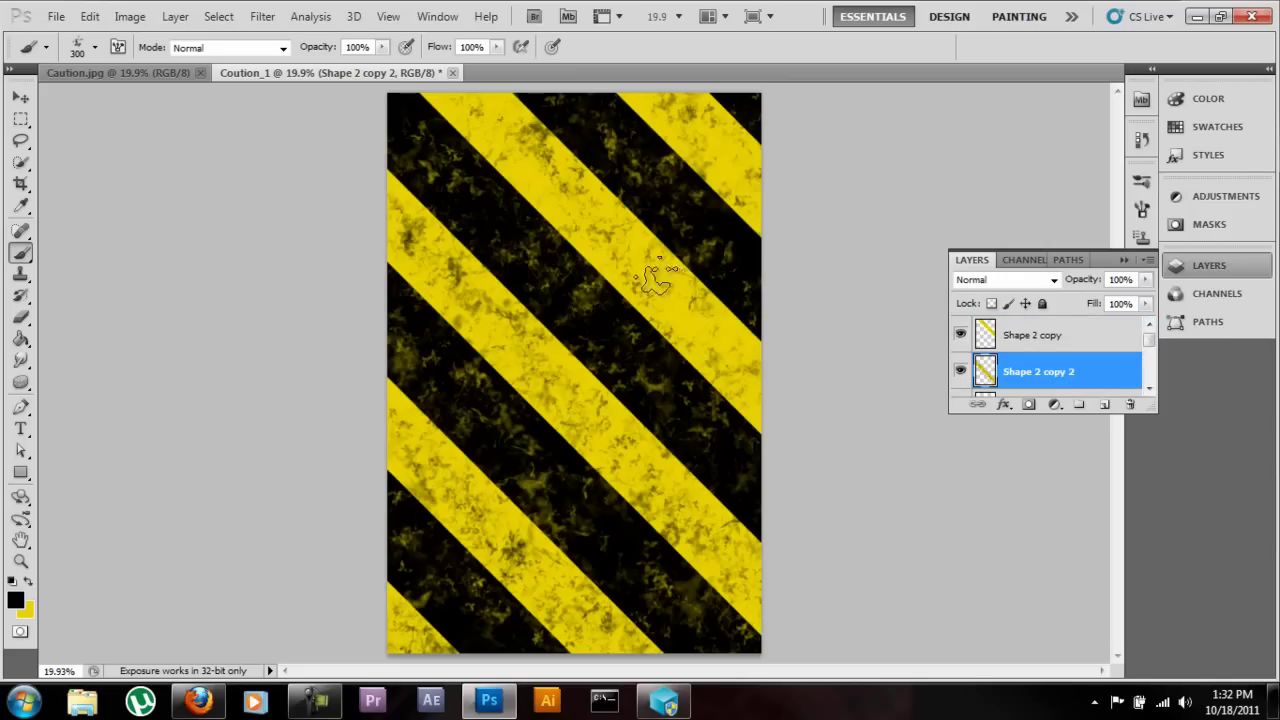
{"action": "left_click", "coordinate": [1069, 350]}
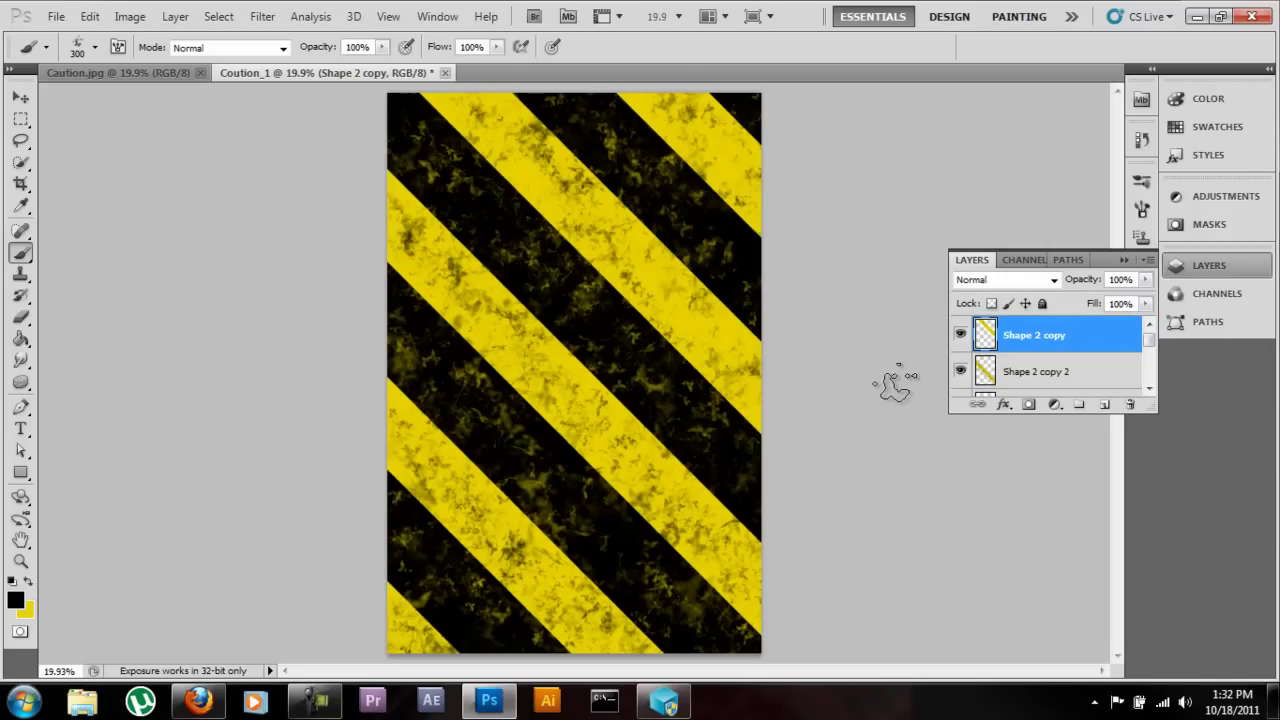
Collapse the layer list and switch to the Move tool.
{"action": "left_click", "coordinate": [1127, 262]}
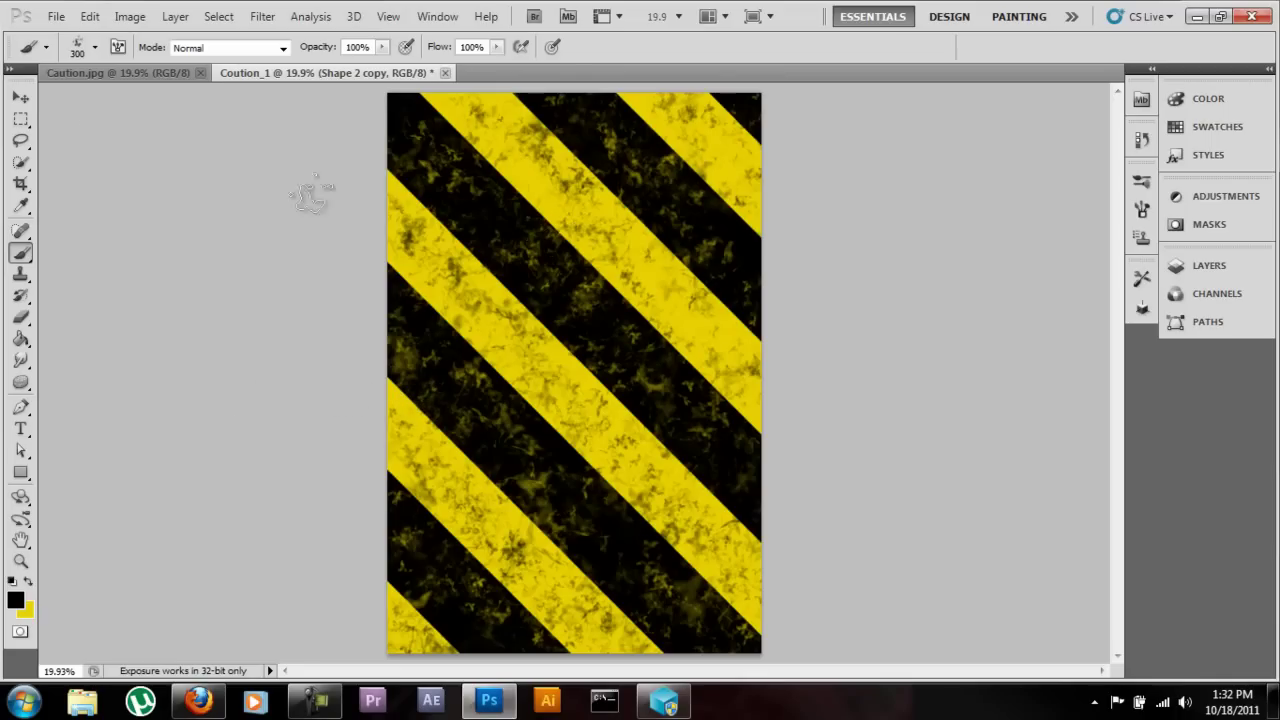
{"action": "left_click", "coordinate": [22, 100]}
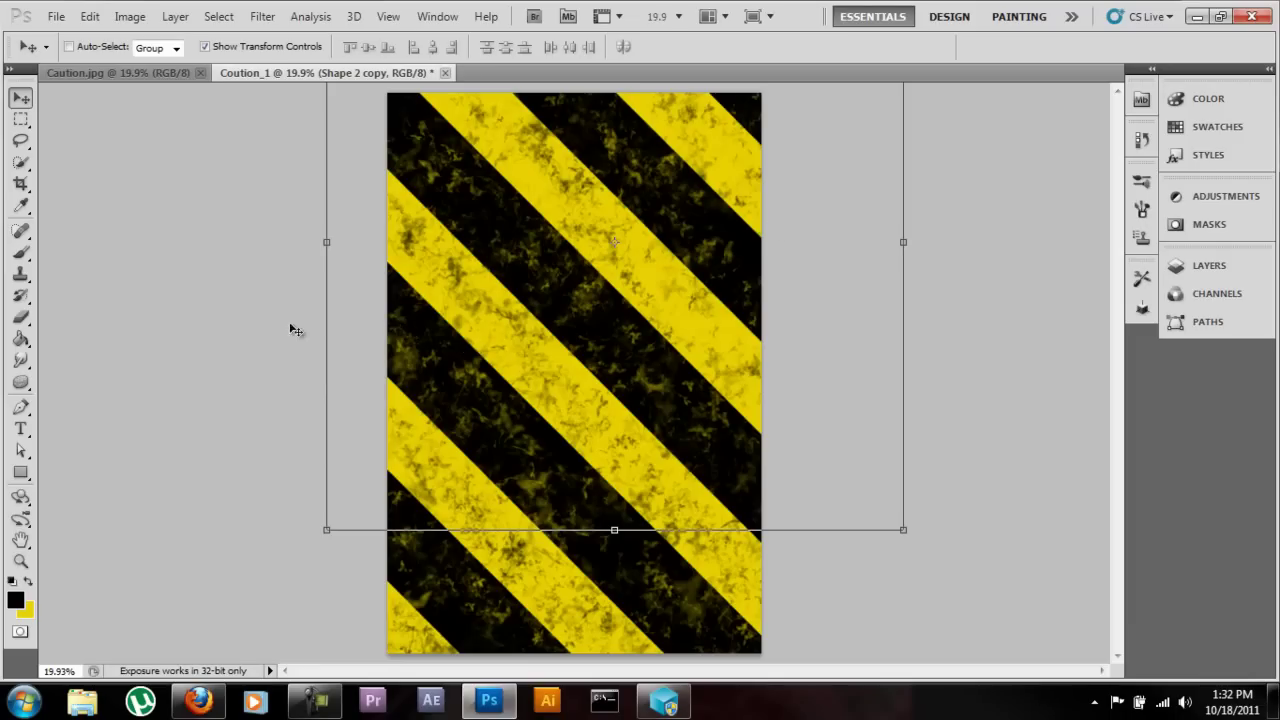
{"action": "left_click", "coordinate": [55, 17]}
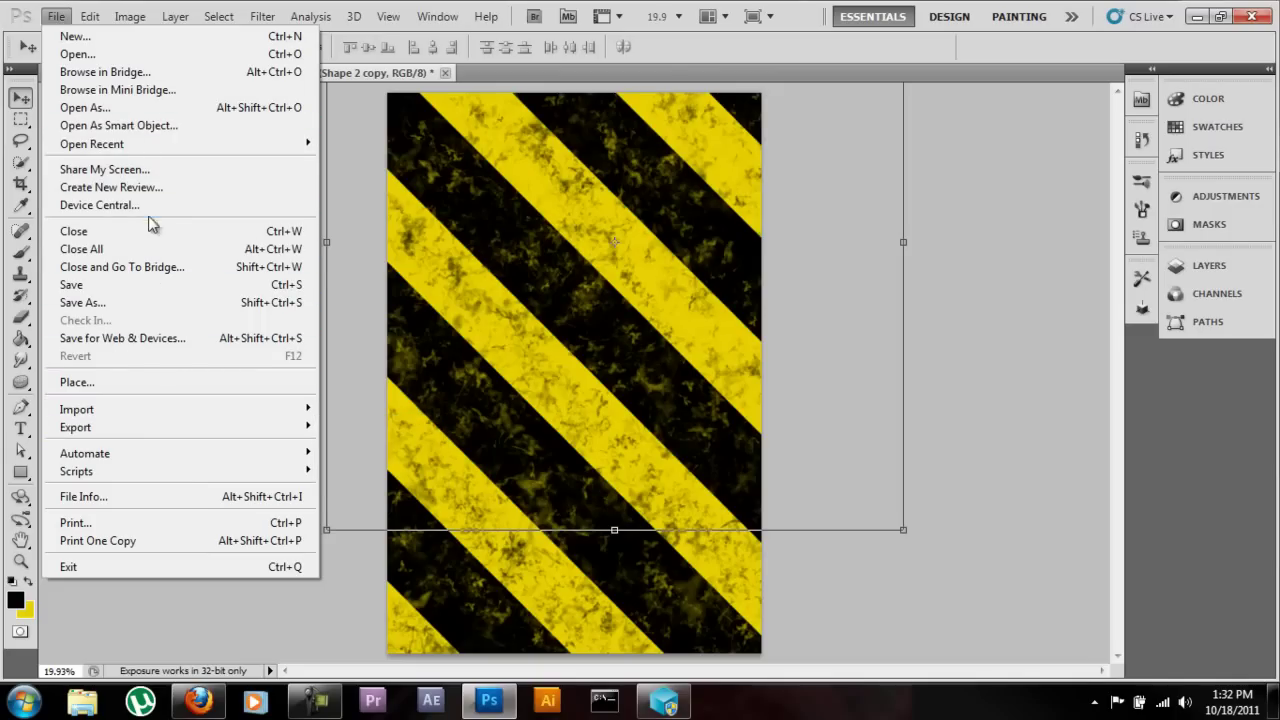
{"action": "left_click", "coordinate": [160, 284]}
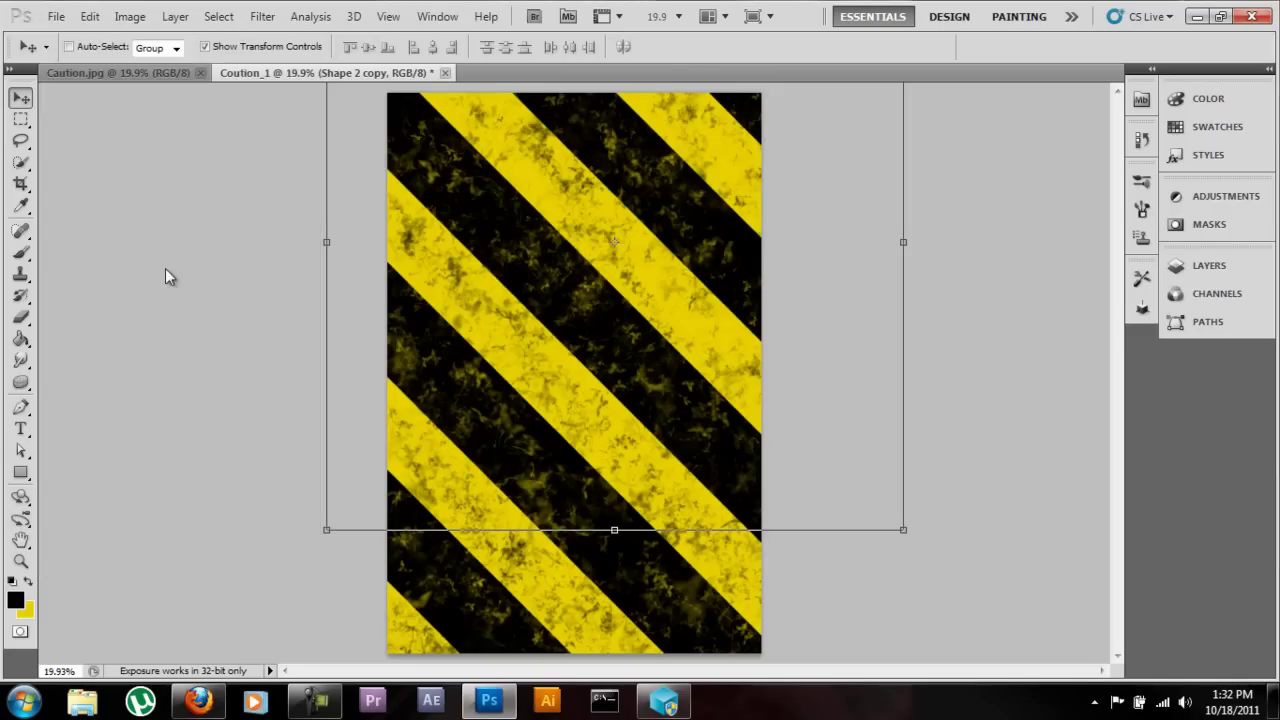
{"action": "left_click", "coordinate": [697, 401]}
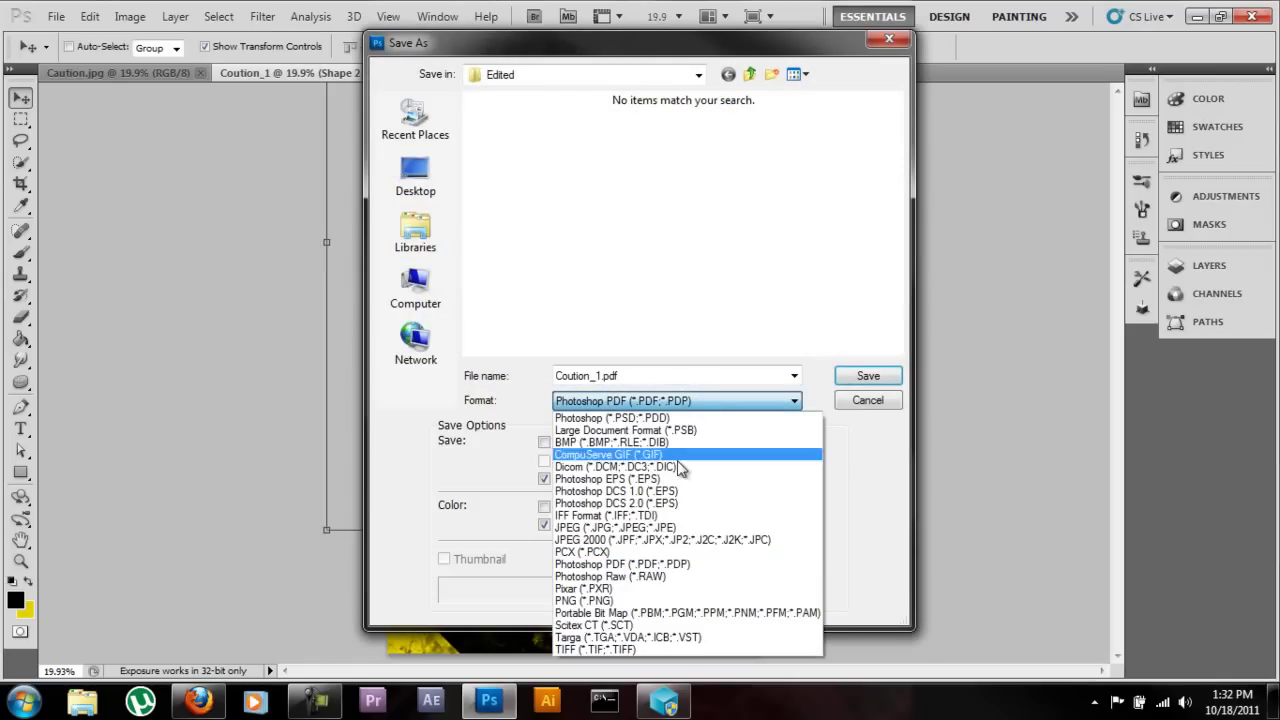
{"action": "left_click", "coordinate": [670, 528]}
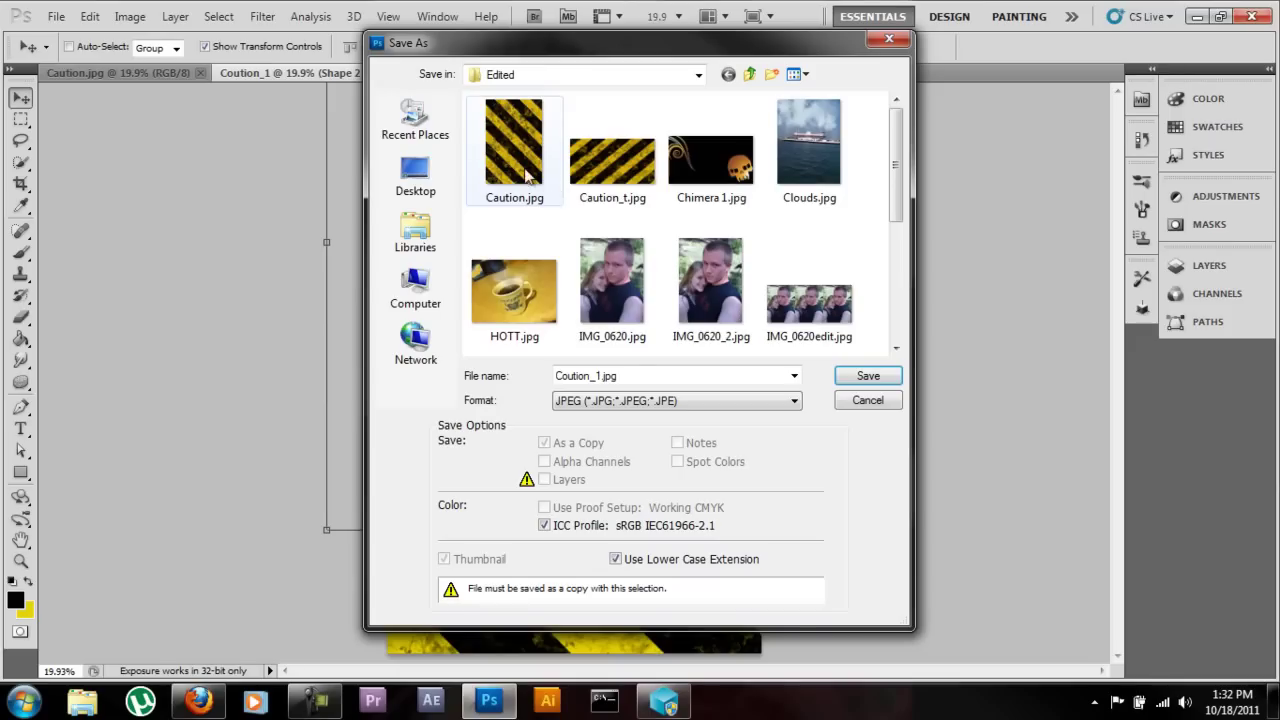
{"action": "left_click", "coordinate": [867, 401]}
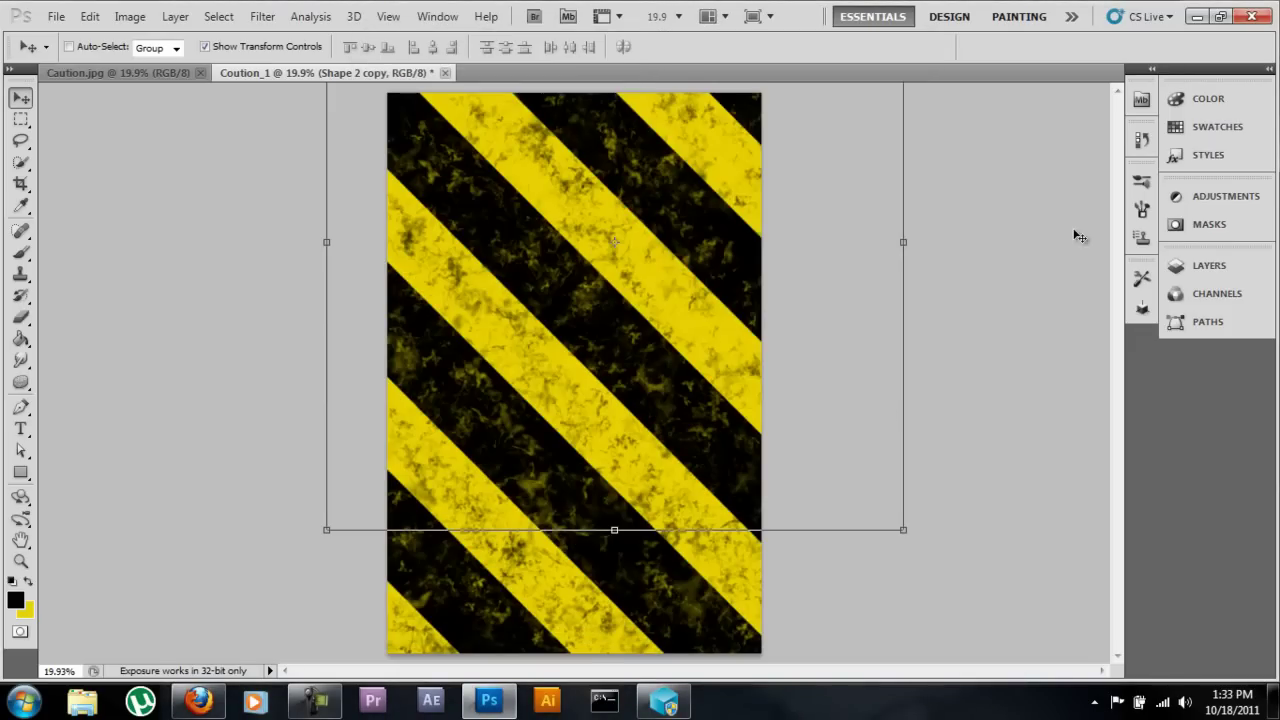